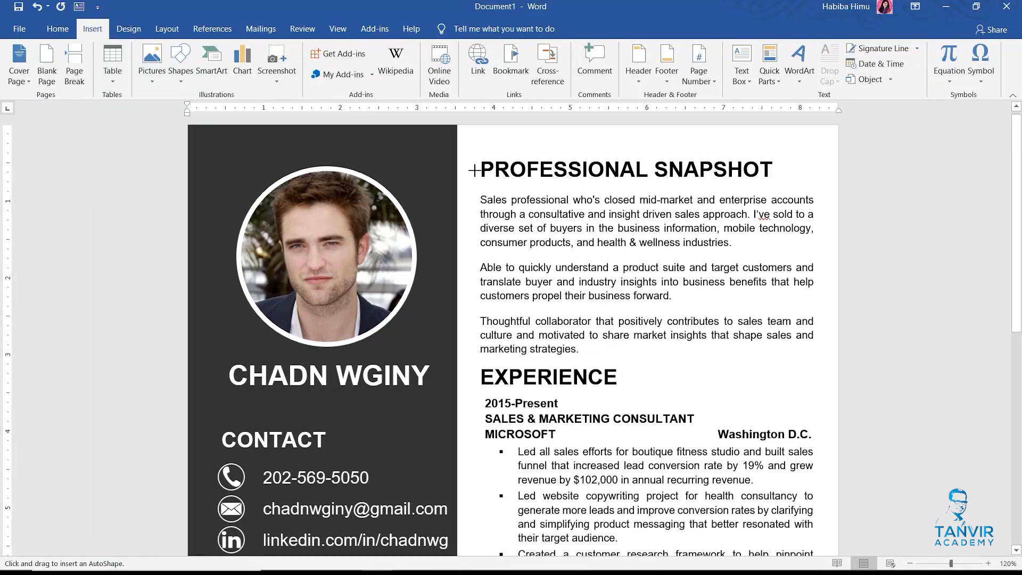
Step: Draw a dark grey, outline-free bar about 1.69" wide and 0.06" high under the PROFESSIONAL SNAPSHOT heading, aligned with the heading's start
{"action": "left_click_drag", "start_coordinate": [478, 179], "coordinate": [521, 182]}
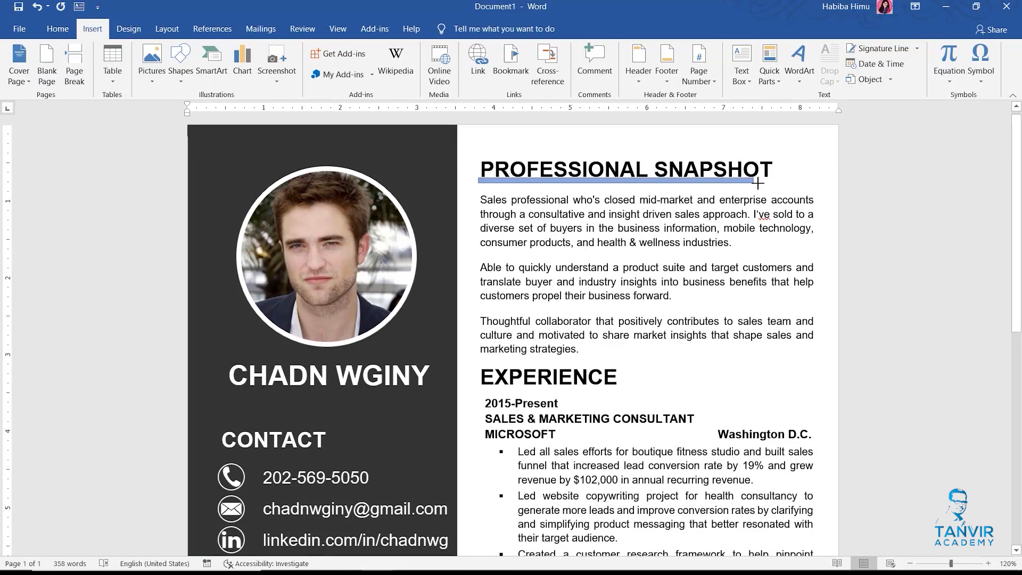
{"action": "left_click_drag", "start_coordinate": [676, 183], "coordinate": [608, 181]}
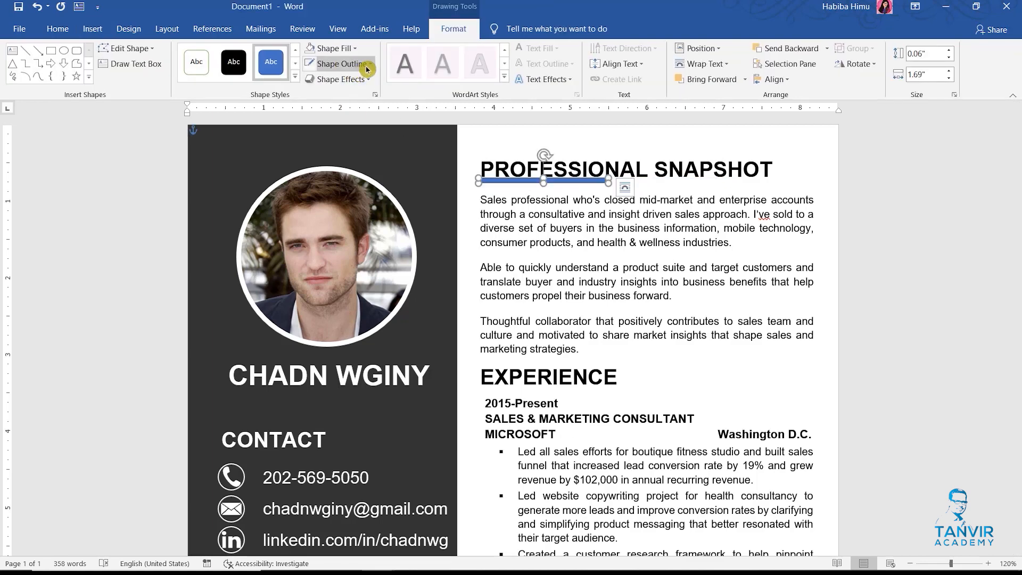
{"action": "left_click", "coordinate": [367, 69]}
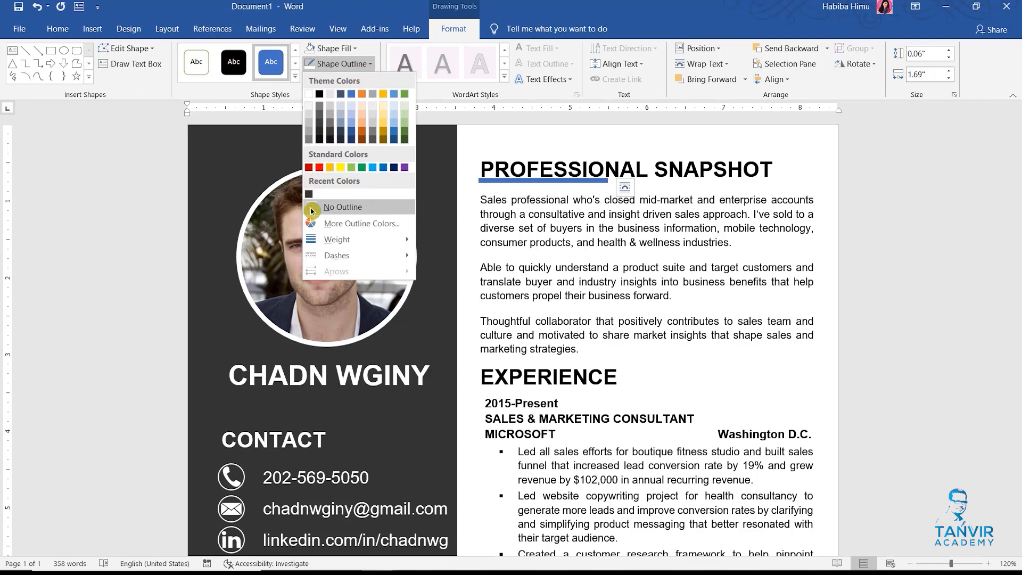
{"action": "left_click", "coordinate": [311, 211]}
{"action": "left_click", "coordinate": [356, 50]}
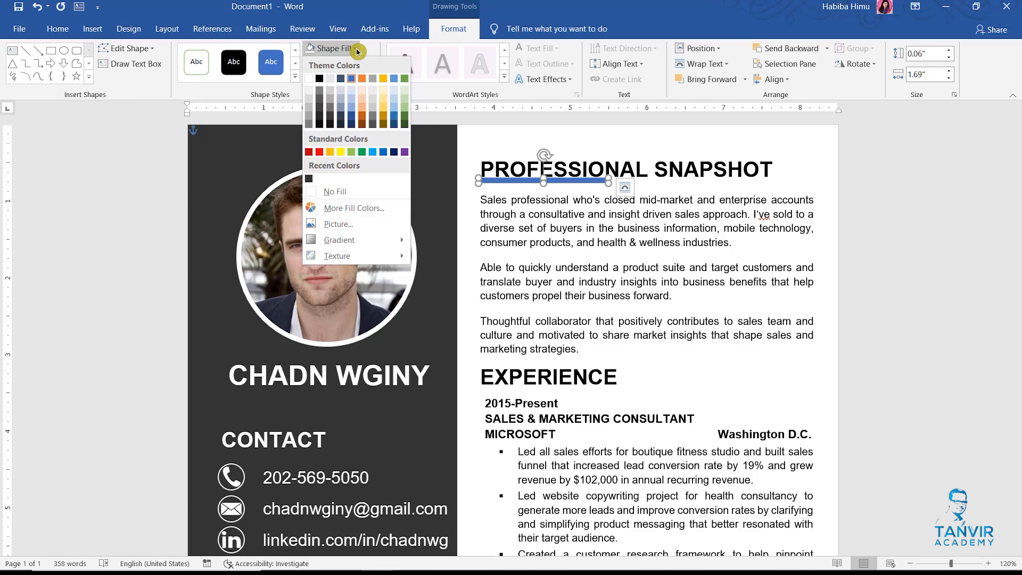
{"action": "left_click", "coordinate": [312, 181]}
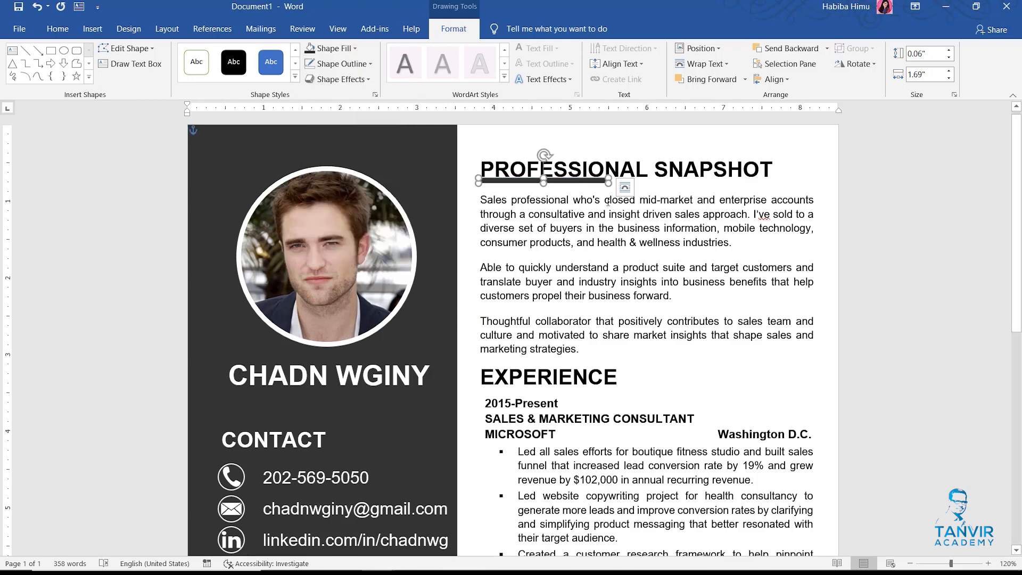
{"action": "scroll", "coordinate": [608, 202], "scroll_direction": "up", "scroll_amount": 4, "text": "ctrl"}
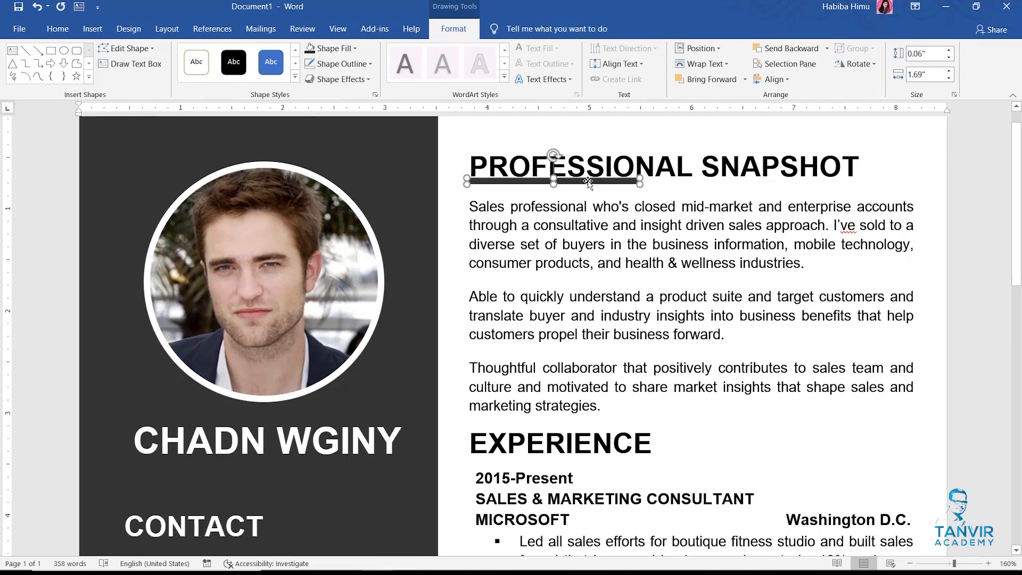
{"action": "key", "text": "Right"}
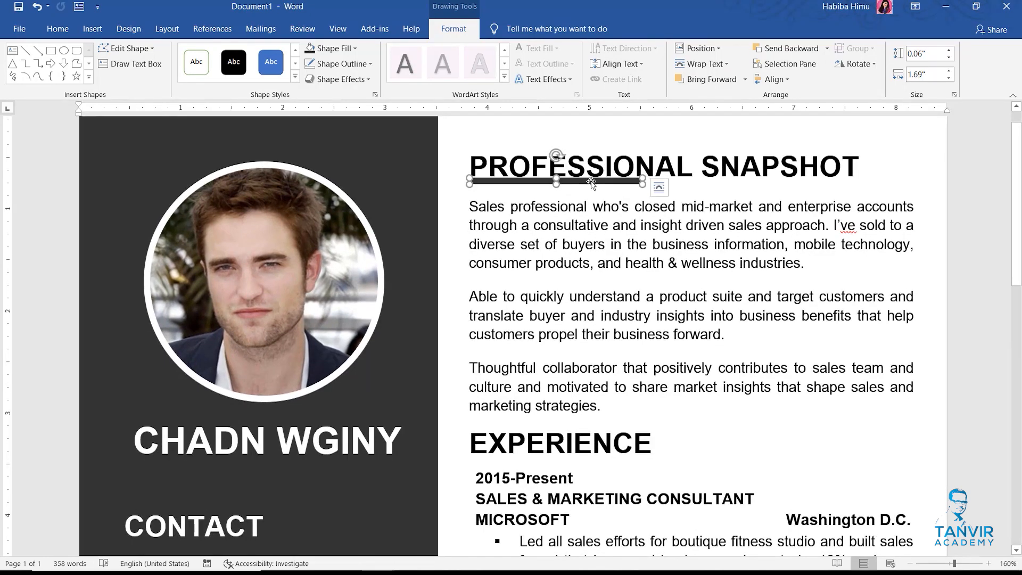
Step: Copy the bar to just below the EXPERIENCE heading and shorten the copy to about 1.01" wide
{"action": "left_click_drag", "start_coordinate": [595, 185], "coordinate": [595, 453]}
{"action": "scroll", "coordinate": [647, 472], "scroll_direction": "up", "scroll_amount": 10}
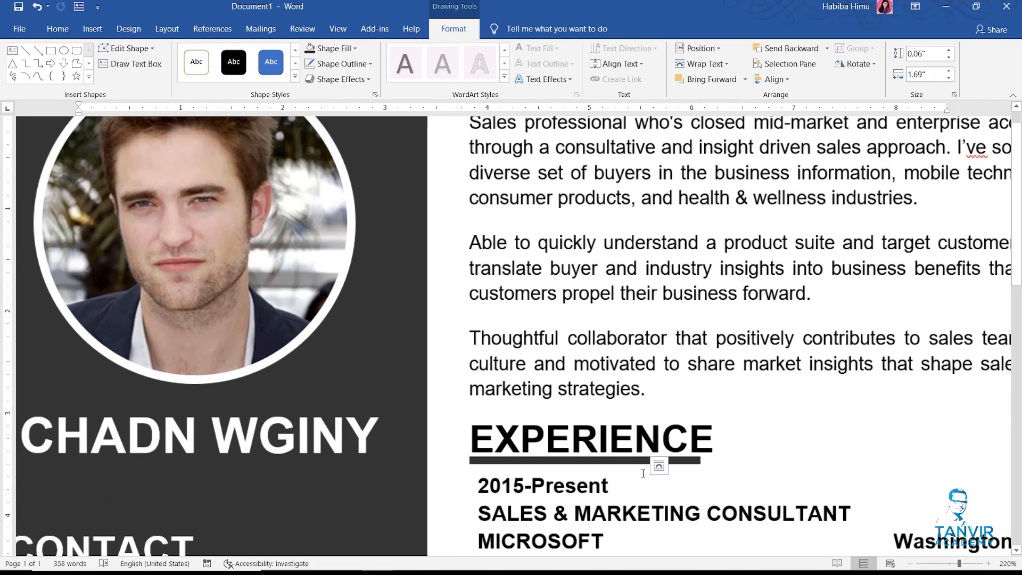
{"action": "scroll", "coordinate": [759, 470], "scroll_direction": "up", "scroll_amount": 9}
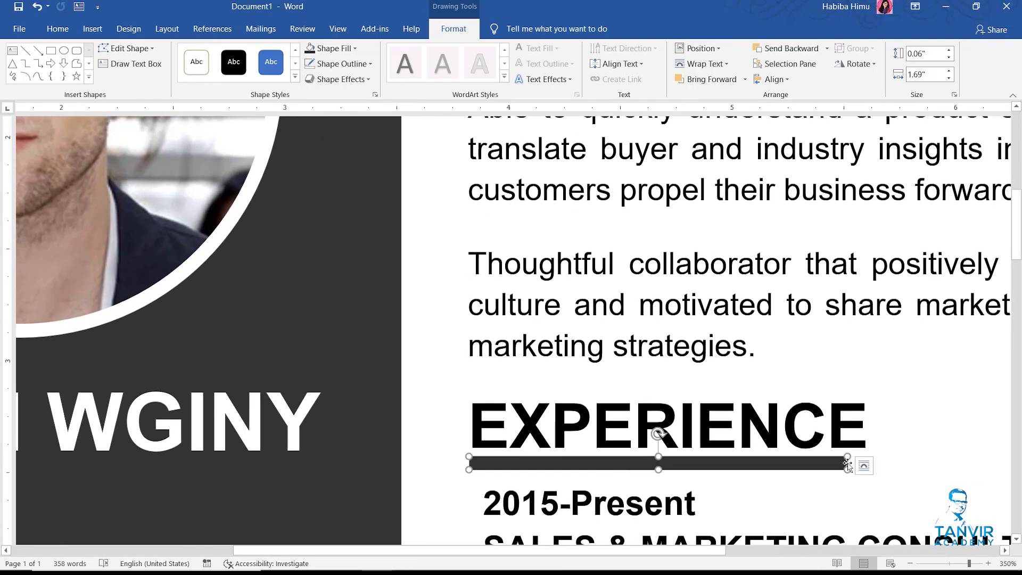
{"action": "scroll", "coordinate": [846, 463], "scroll_direction": "up", "scroll_amount": 11}
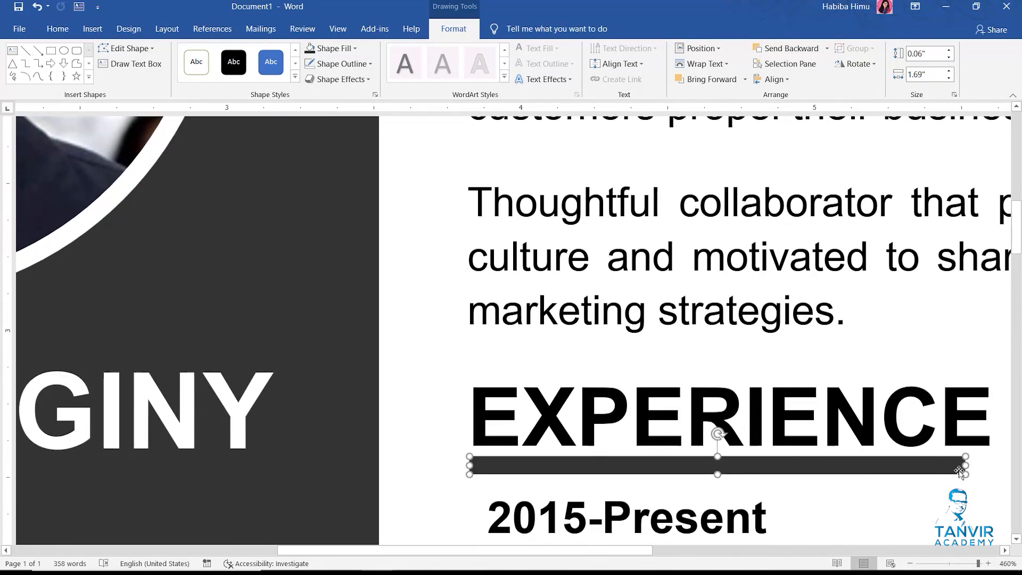
{"action": "left_click_drag", "start_coordinate": [965, 466], "coordinate": [766, 465]}
{"action": "scroll", "coordinate": [608, 483], "scroll_direction": "down", "scroll_amount": 20}
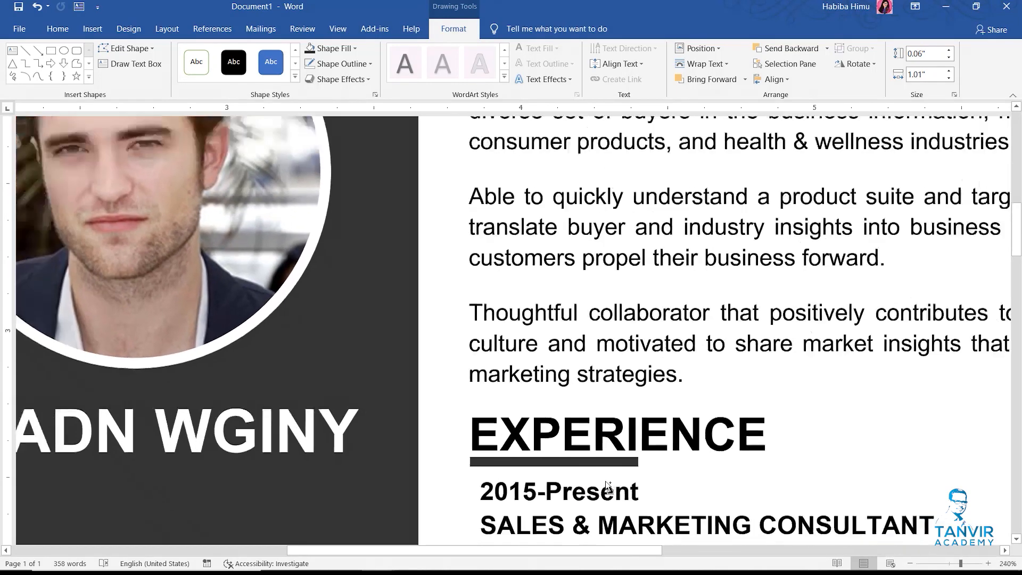
{"action": "scroll", "coordinate": [605, 482], "scroll_direction": "down", "scroll_amount": 11}
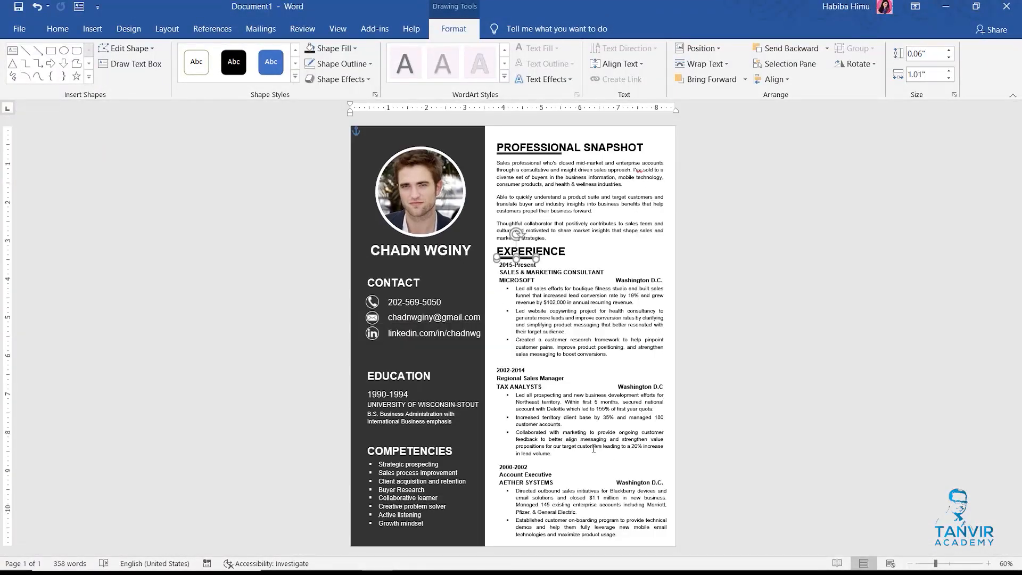
Step: Copy the short EXPERIENCE bar into the dark sidebar just below the candidate's name and give it a near-white fill
{"action": "left_click", "coordinate": [534, 156]}
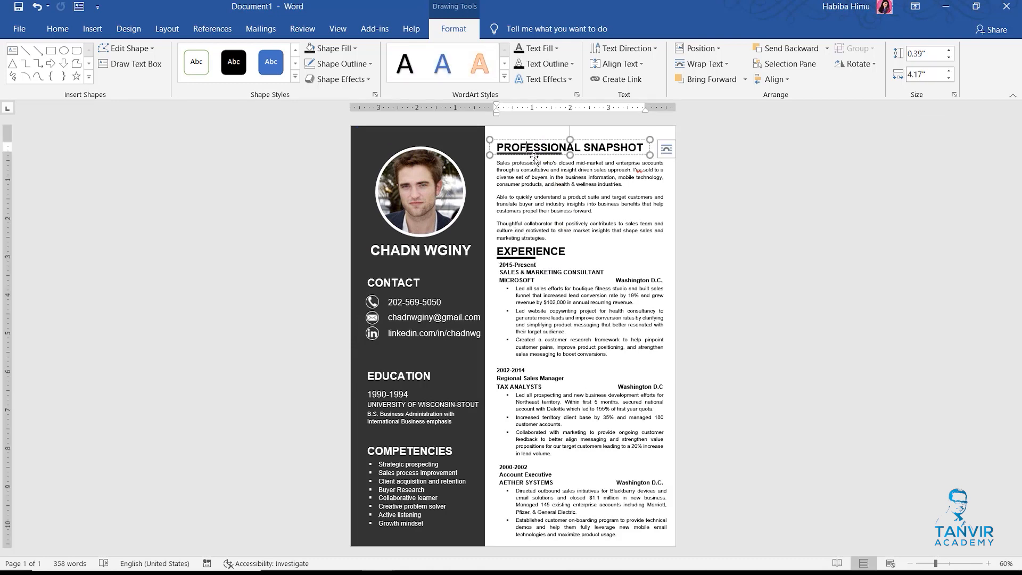
{"action": "left_click", "coordinate": [527, 259]}
{"action": "scroll", "coordinate": [527, 259], "scroll_direction": "up", "scroll_amount": 5}
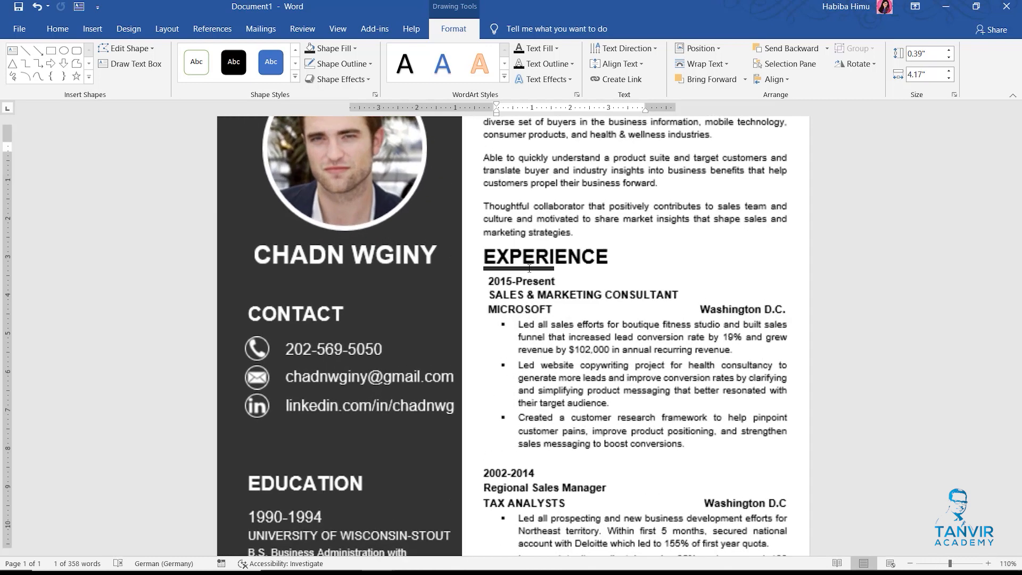
{"action": "left_click", "coordinate": [513, 275]}
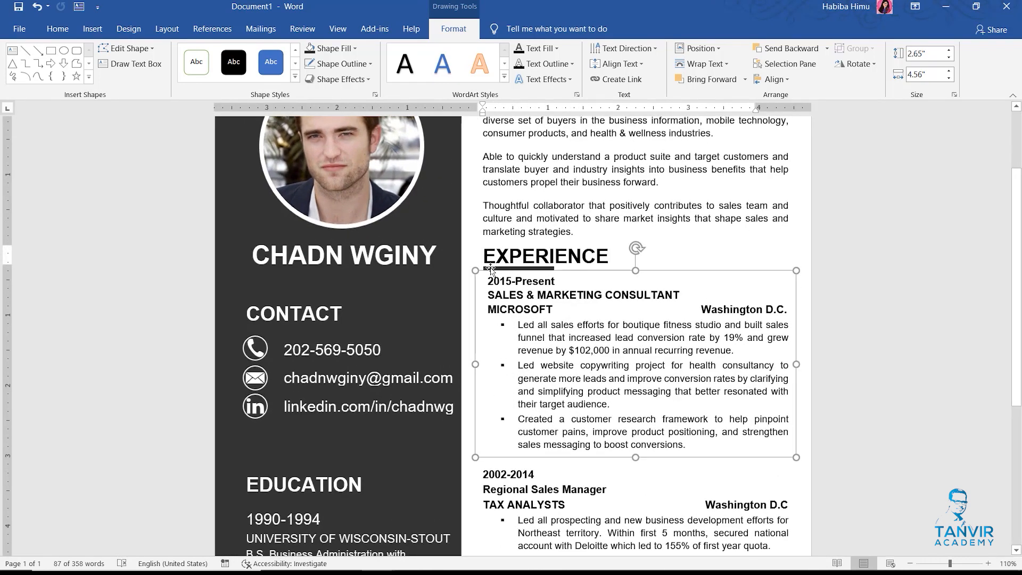
{"action": "left_click", "coordinate": [487, 269]}
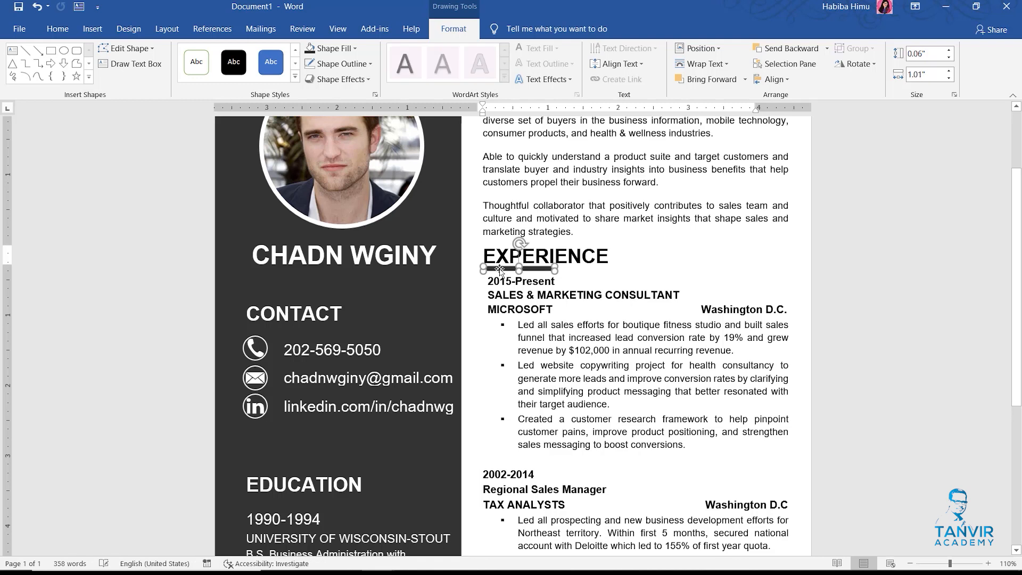
{"action": "left_click_drag", "start_coordinate": [500, 270], "coordinate": [315, 267]}
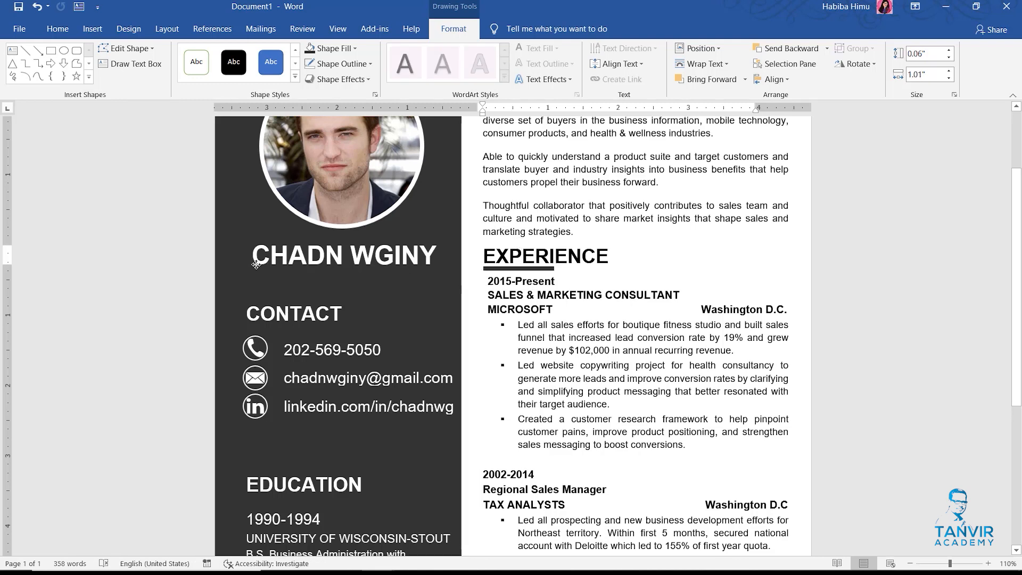
{"action": "left_click_drag", "start_coordinate": [256, 265], "coordinate": [256, 266]}
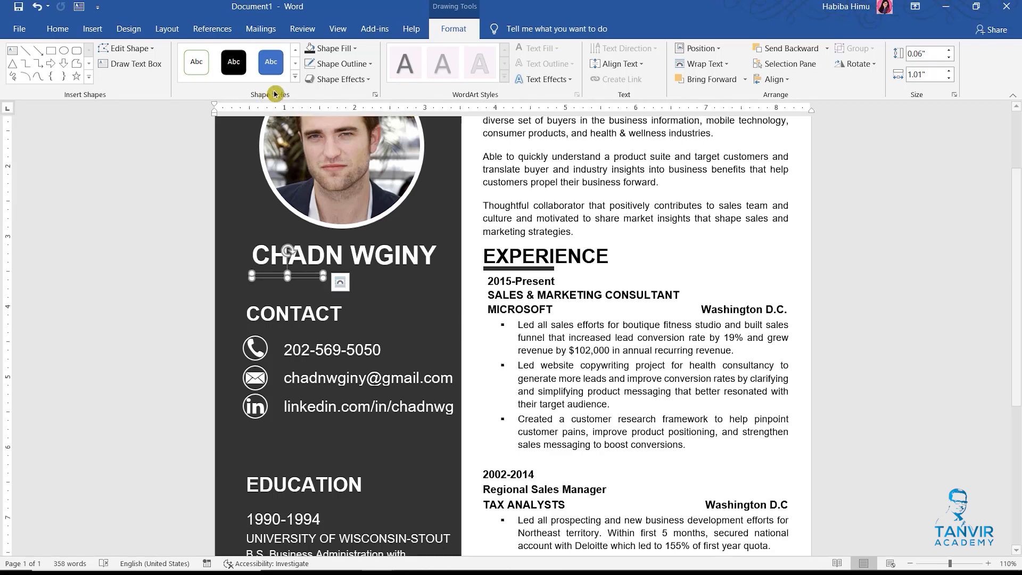
{"action": "left_click", "coordinate": [355, 49]}
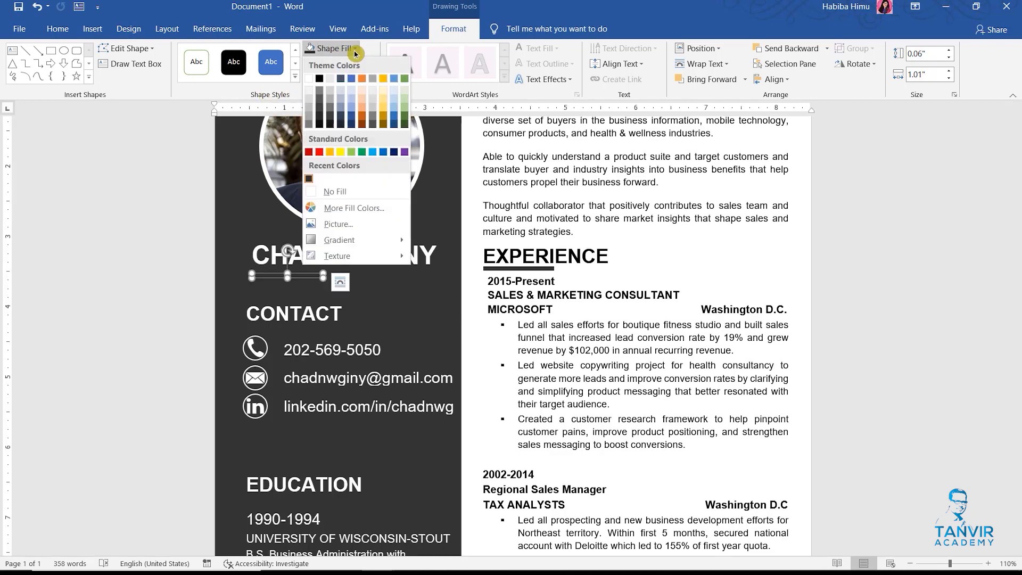
{"action": "left_click", "coordinate": [310, 94]}
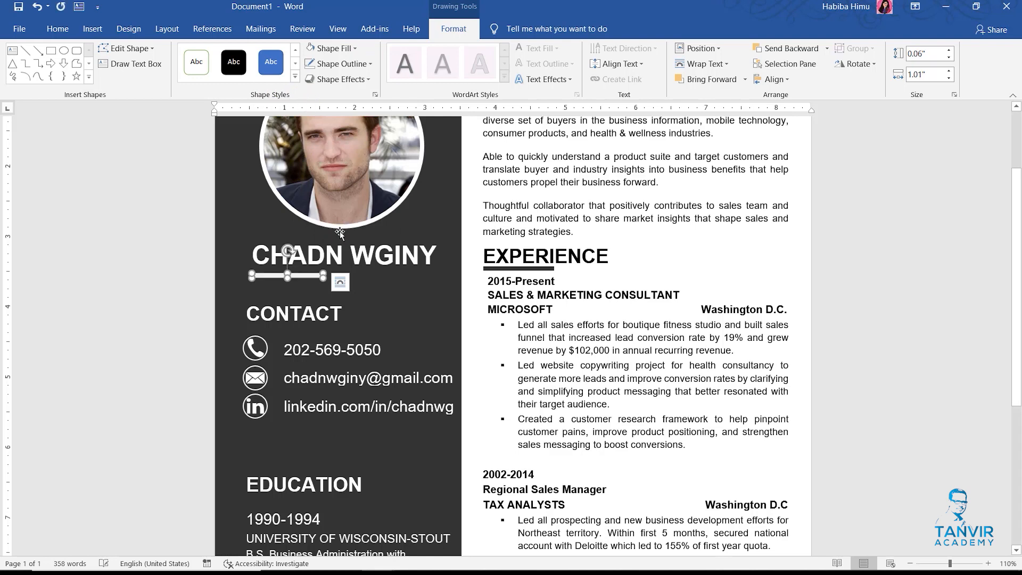
Step: Place the near-white bar under the sidebar's CONTACT heading, with matching copies under EDUCATION and COMPETENCIES
{"action": "left_click_drag", "start_coordinate": [316, 275], "coordinate": [308, 495]}
{"action": "left_click", "coordinate": [324, 493]}
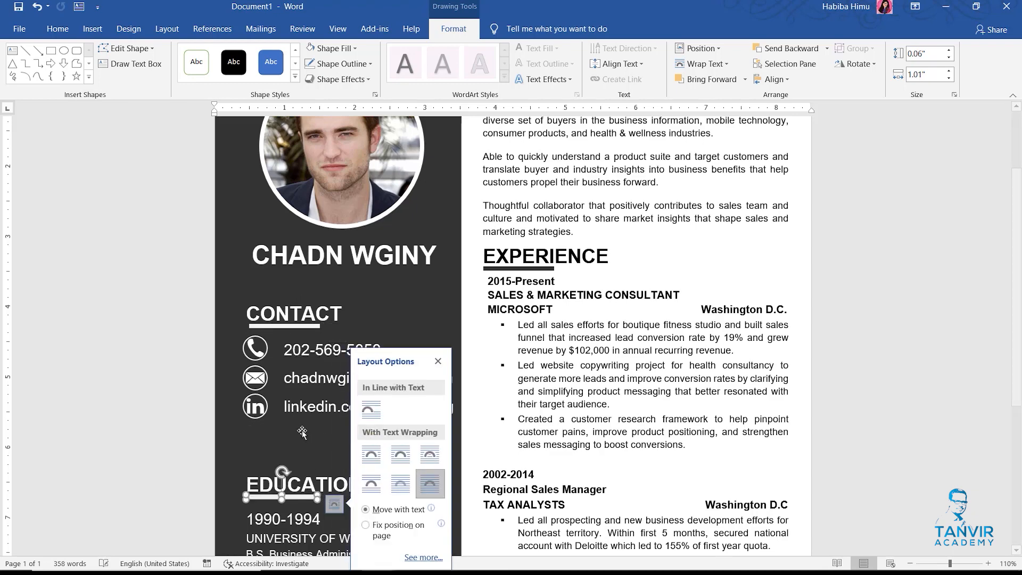
{"action": "scroll", "coordinate": [334, 503], "scroll_direction": "down", "scroll_amount": 5}
{"action": "left_click_drag", "start_coordinate": [297, 242], "coordinate": [291, 292]}
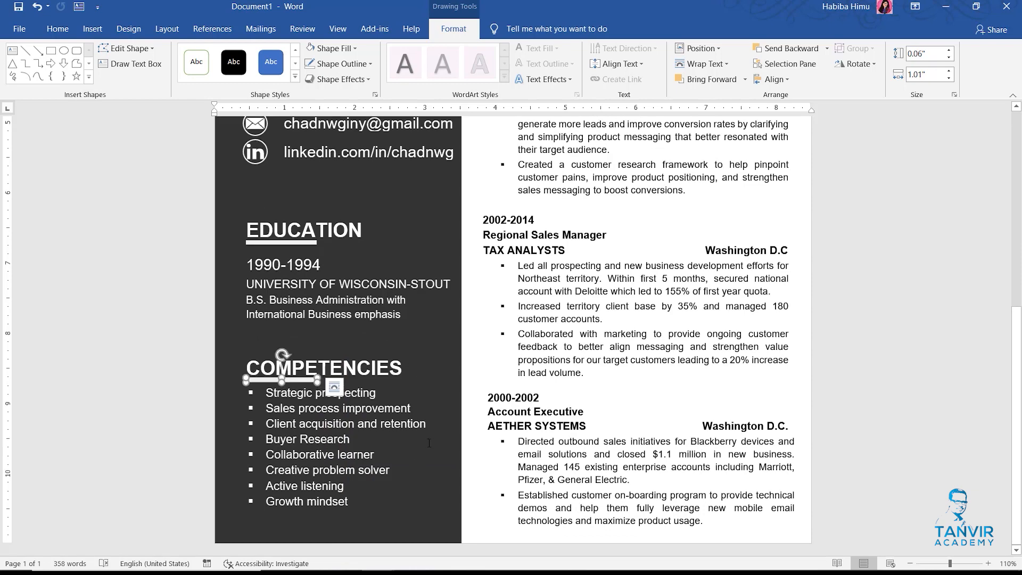
{"action": "scroll", "coordinate": [491, 413], "scroll_direction": "up", "scroll_amount": 2}
{"action": "left_click", "coordinate": [495, 408]}
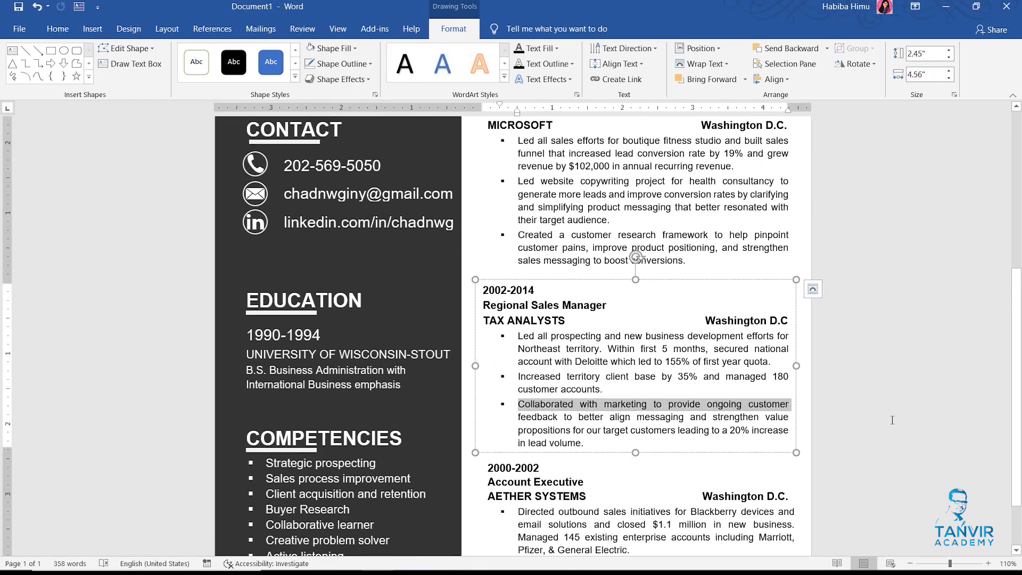
{"action": "left_click", "coordinate": [892, 420]}
{"action": "scroll", "coordinate": [761, 437], "scroll_direction": "down", "scroll_amount": 5}
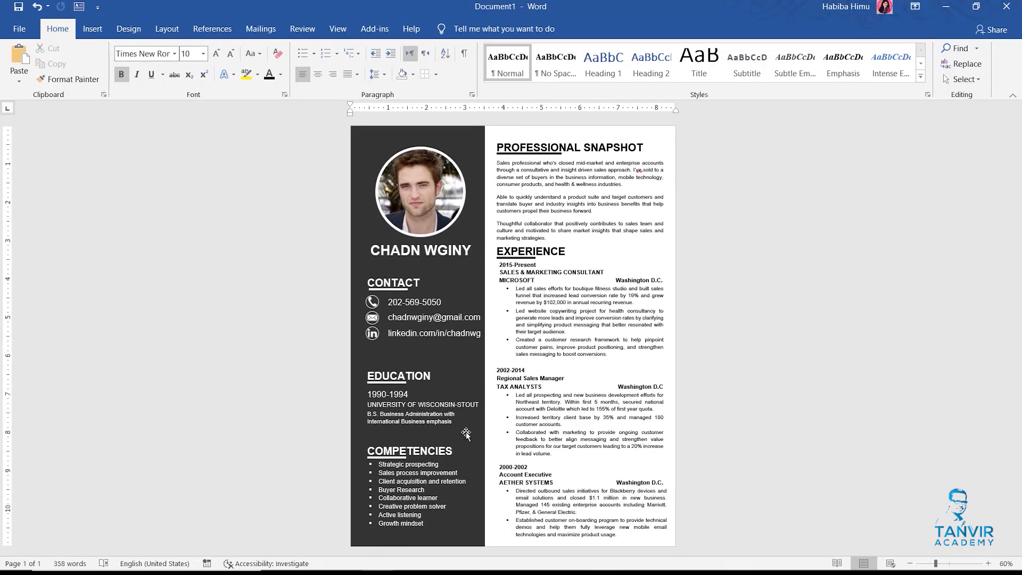
Step: Left-align the phone, e-mail and LinkedIn icons in the CONTACT section with one another
{"action": "left_click", "coordinate": [374, 303]}
{"action": "left_click", "coordinate": [372, 318], "text": "shift"}
{"action": "left_click", "coordinate": [375, 334], "text": "shift"}
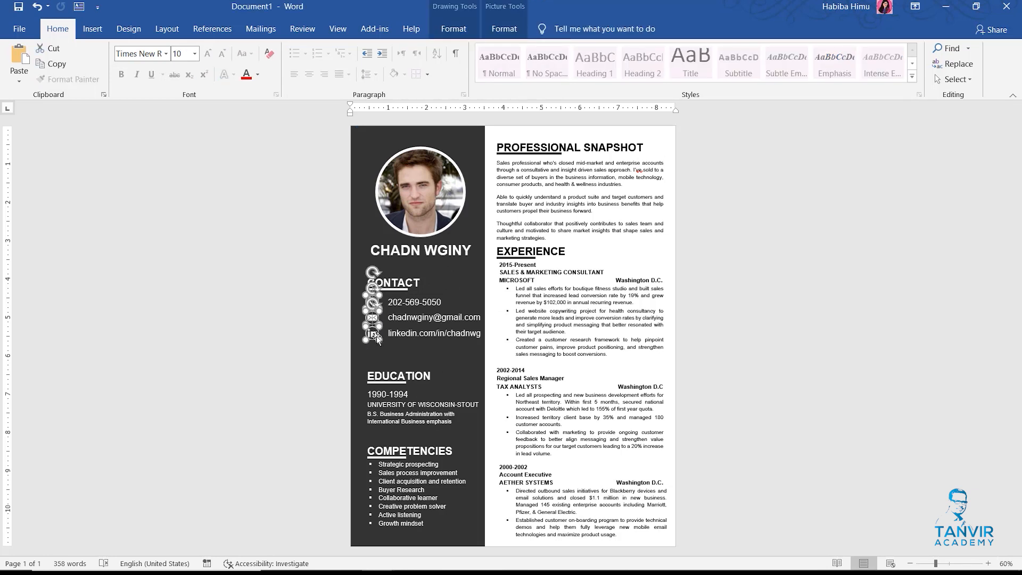
{"action": "left_click", "coordinate": [505, 29]}
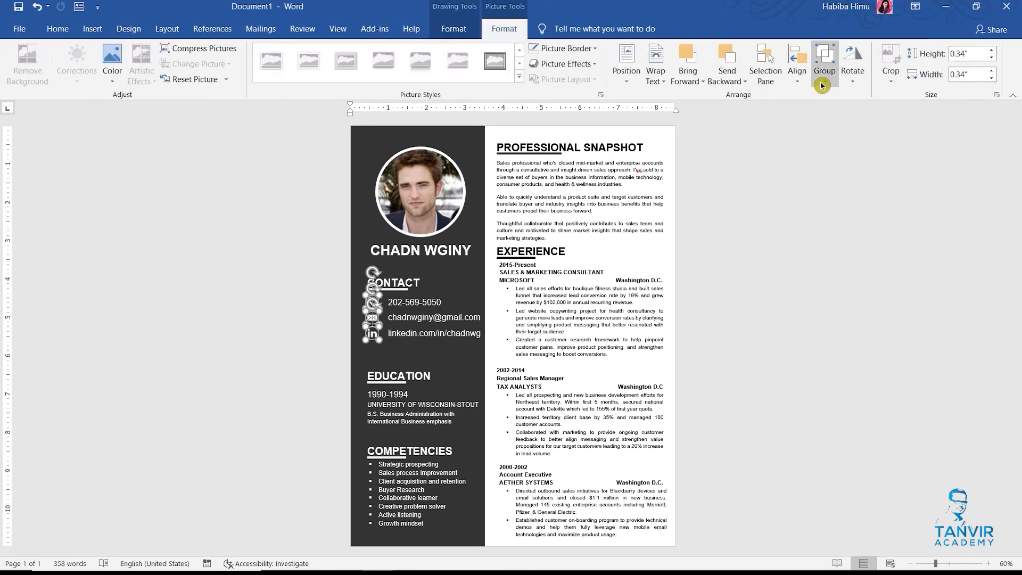
{"action": "left_click", "coordinate": [798, 78]}
{"action": "left_click", "coordinate": [803, 99]}
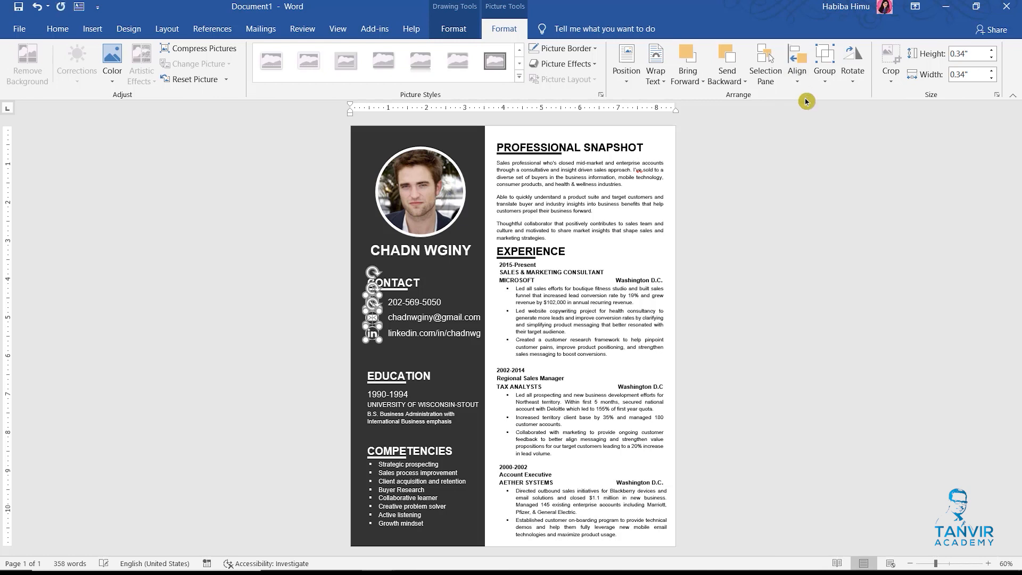
{"action": "left_click", "coordinate": [453, 28]}
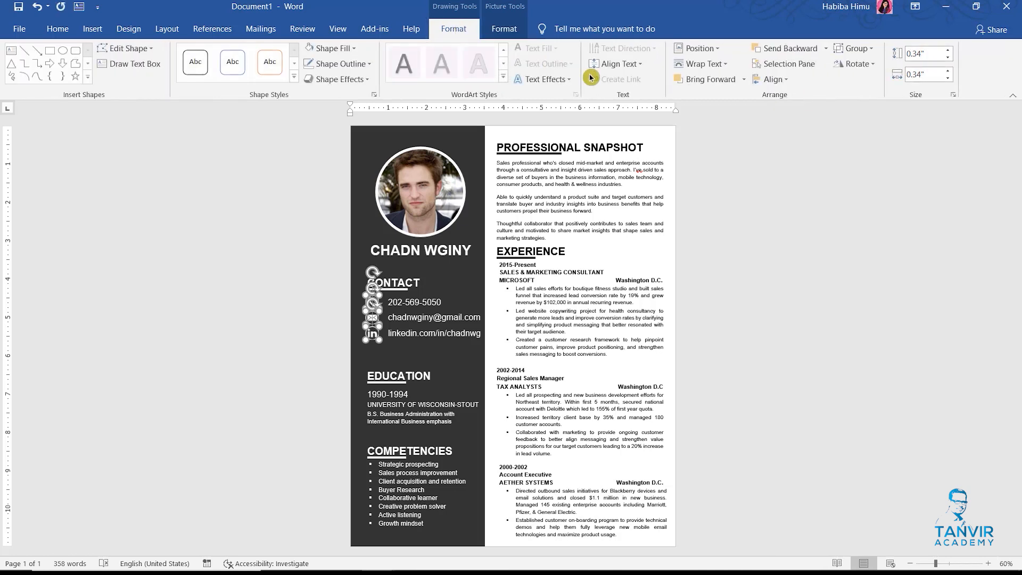
{"action": "left_click", "coordinate": [780, 80]}
{"action": "left_click", "coordinate": [788, 96]}
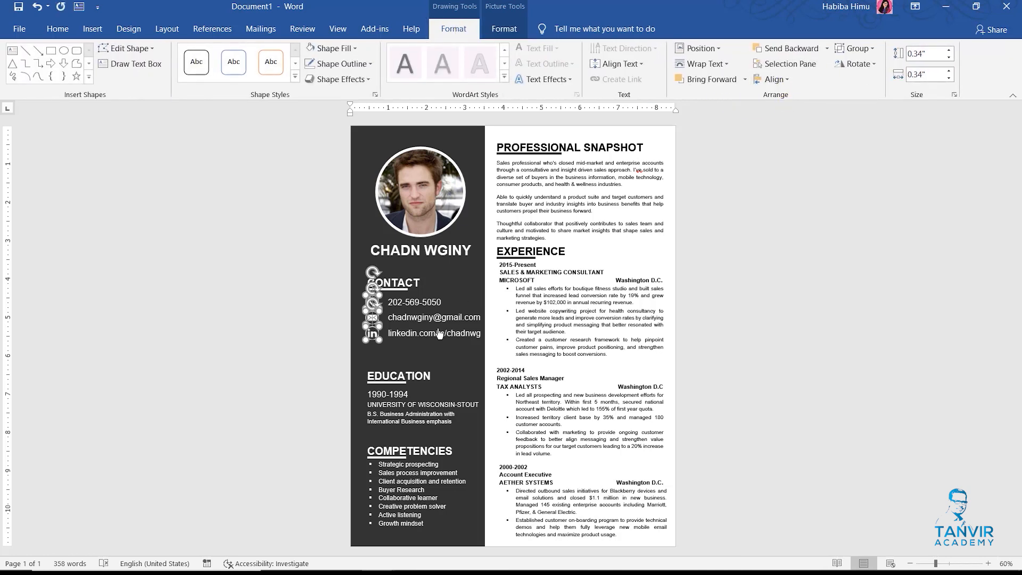
{"action": "left_click", "coordinate": [720, 329]}
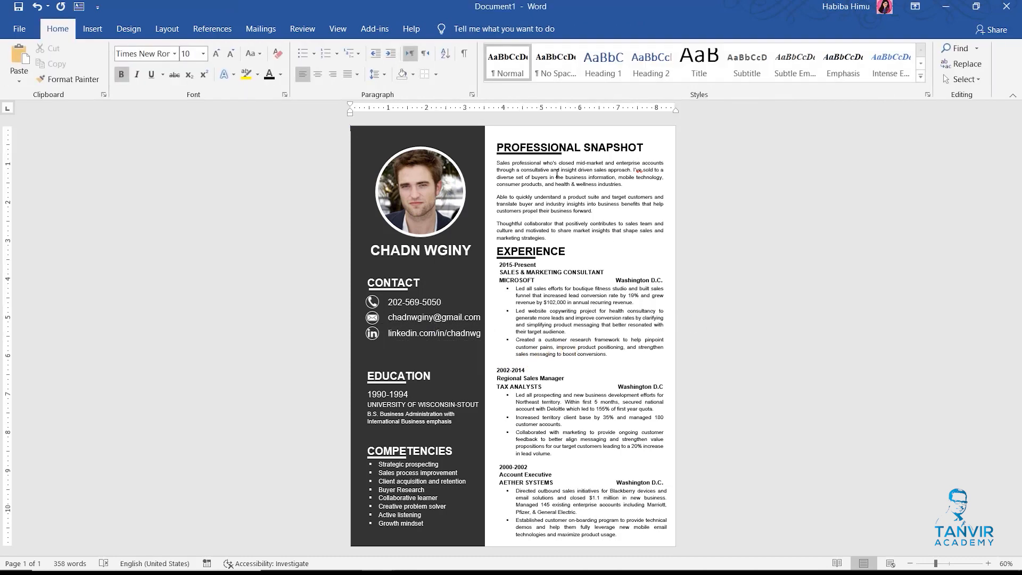
Step: Delete the long bar beneath the PROFESSIONAL SNAPSHOT heading
{"action": "scroll", "coordinate": [554, 174], "scroll_direction": "up", "scroll_amount": 8, "text": "ctrl"}
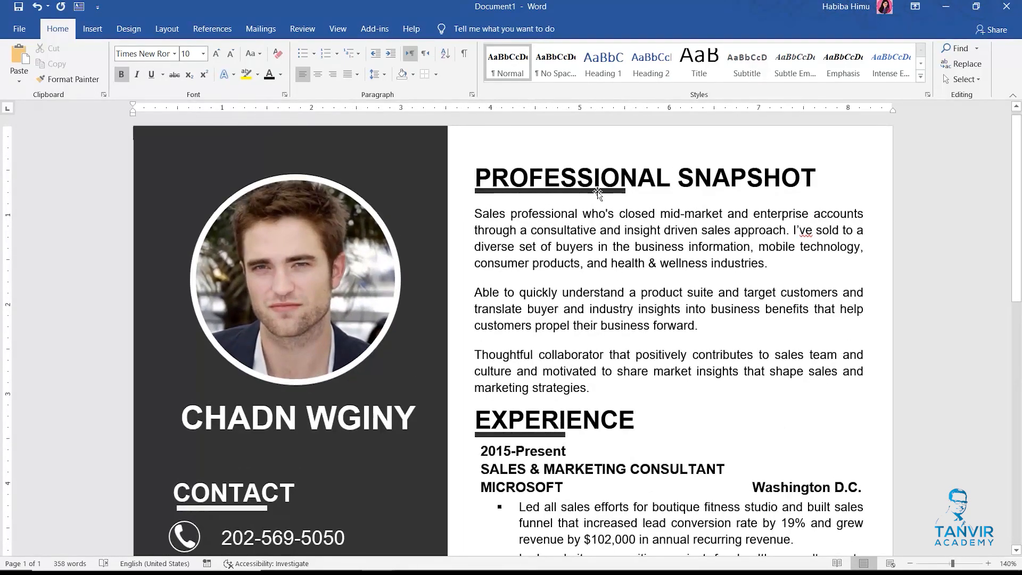
{"action": "left_click", "coordinate": [598, 193]}
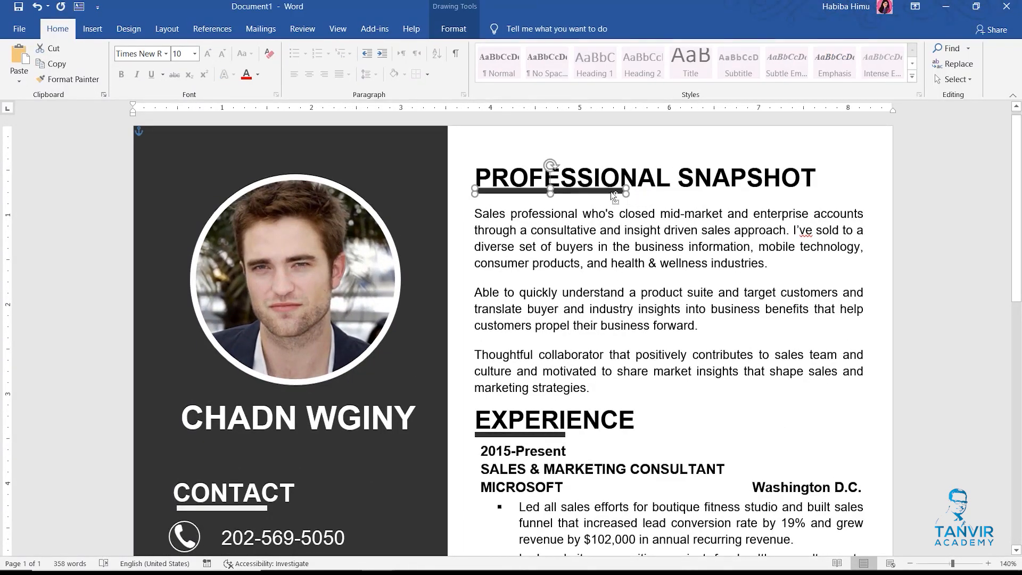
{"action": "scroll", "coordinate": [611, 195], "scroll_direction": "up", "scroll_amount": 5, "text": "ctrl"}
{"action": "key", "text": "Delete"}
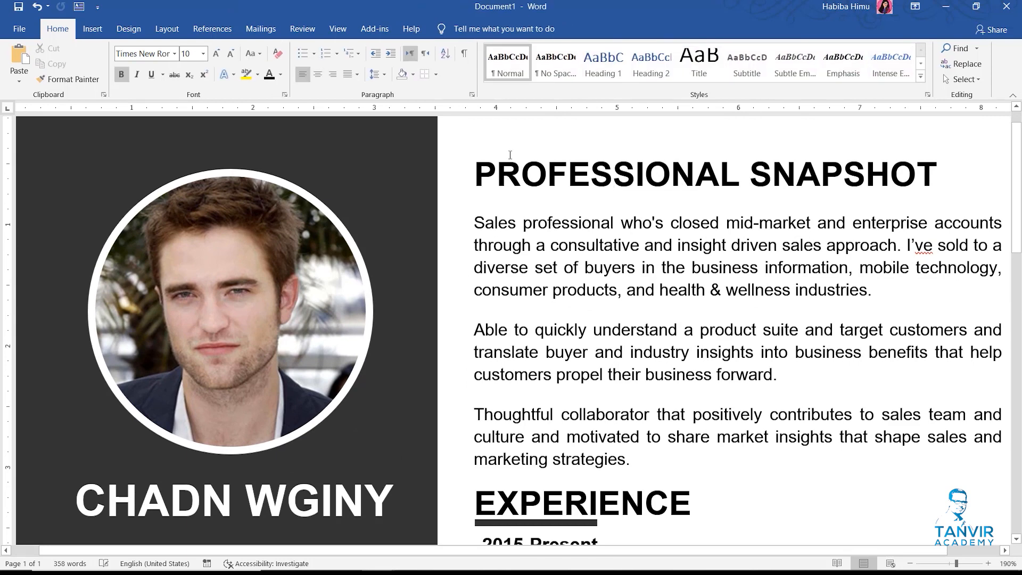
Step: Draw a rectangle about 4.2" wide and 0.15" high across the lower part of the PROFESSIONAL SNAPSHOT heading
{"action": "left_click", "coordinate": [92, 29]}
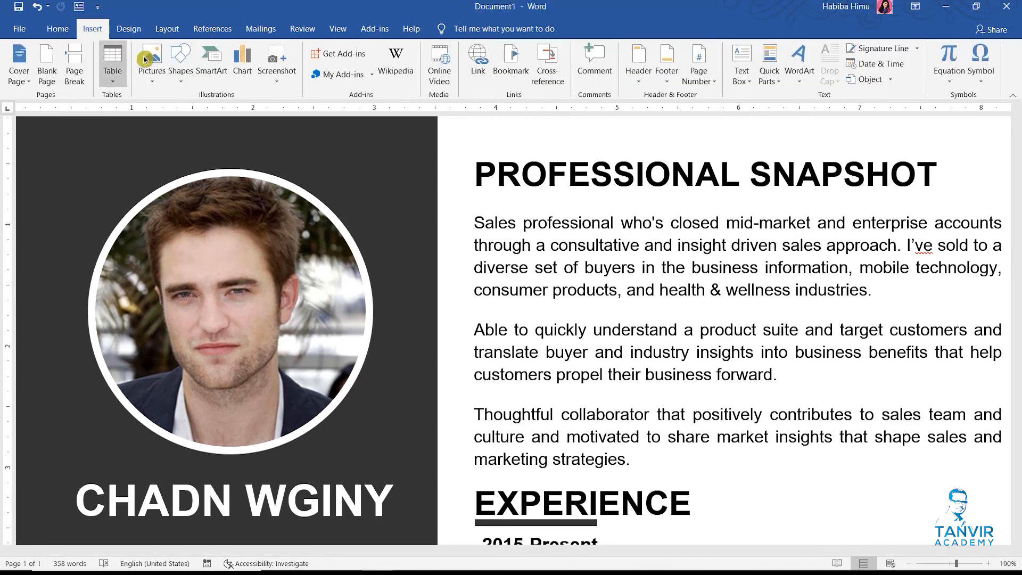
{"action": "left_click", "coordinate": [181, 64]}
{"action": "left_click", "coordinate": [210, 113]}
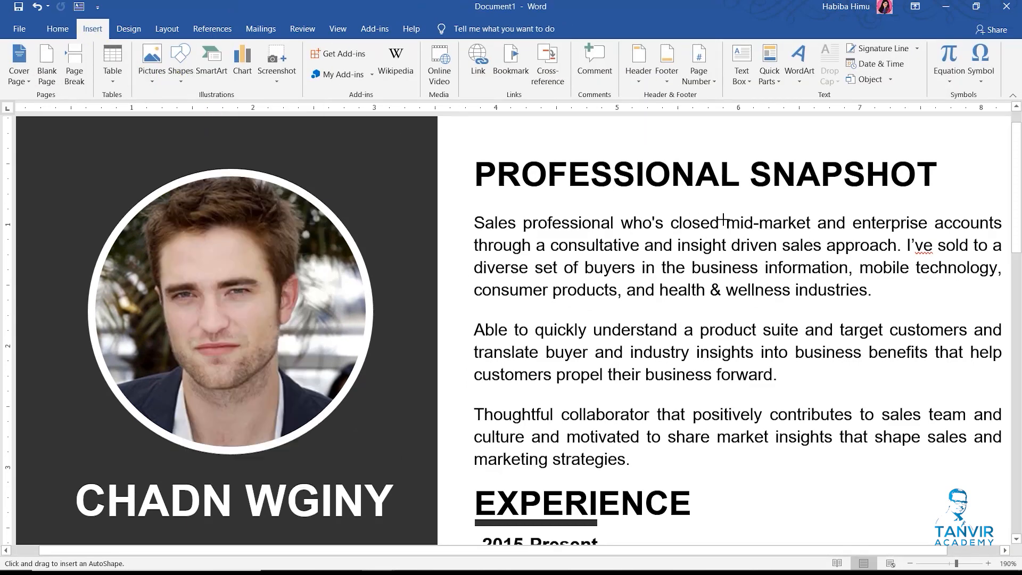
{"action": "scroll", "coordinate": [490, 203], "scroll_direction": "down", "scroll_amount": 1, "text": "ctrl"}
{"action": "mouse_move", "coordinate": [445, 188]}
{"action": "left_mouse_down"}
{"action": "mouse_move", "coordinate": [624, 206]}
{"action": "mouse_move", "coordinate": [929, 206]}
{"action": "left_mouse_up"}
Step: Remove the outline of the PROFESSIONAL SNAPSHOT rectangle and give it a light gray fill
{"action": "left_click", "coordinate": [366, 66]}
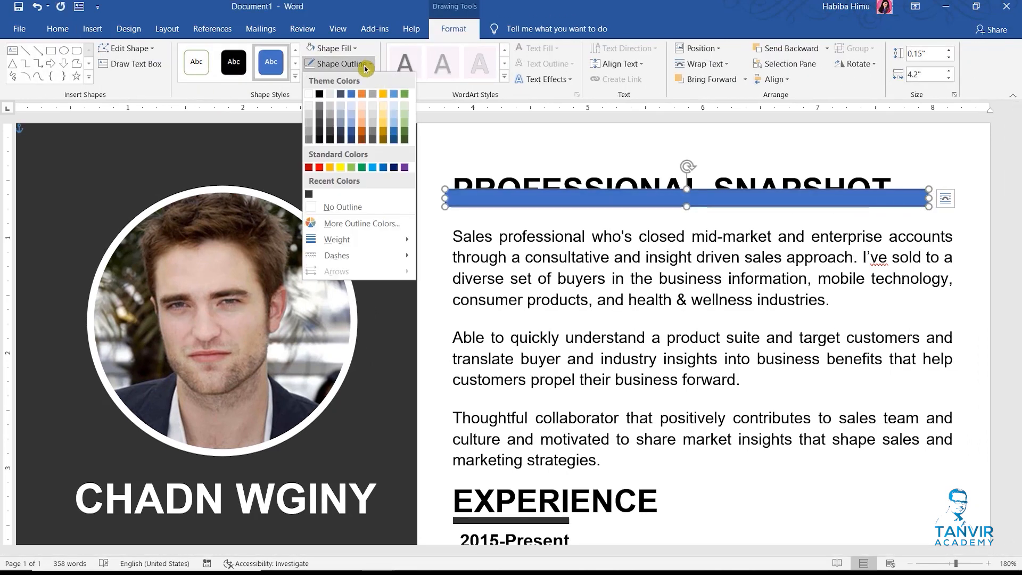
{"action": "left_click", "coordinate": [319, 207]}
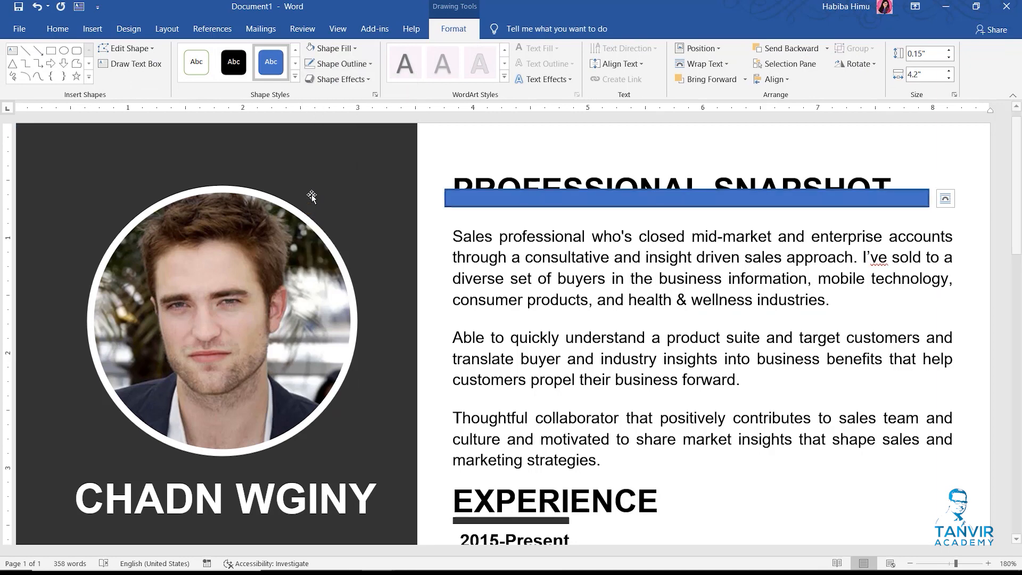
{"action": "left_click", "coordinate": [349, 51]}
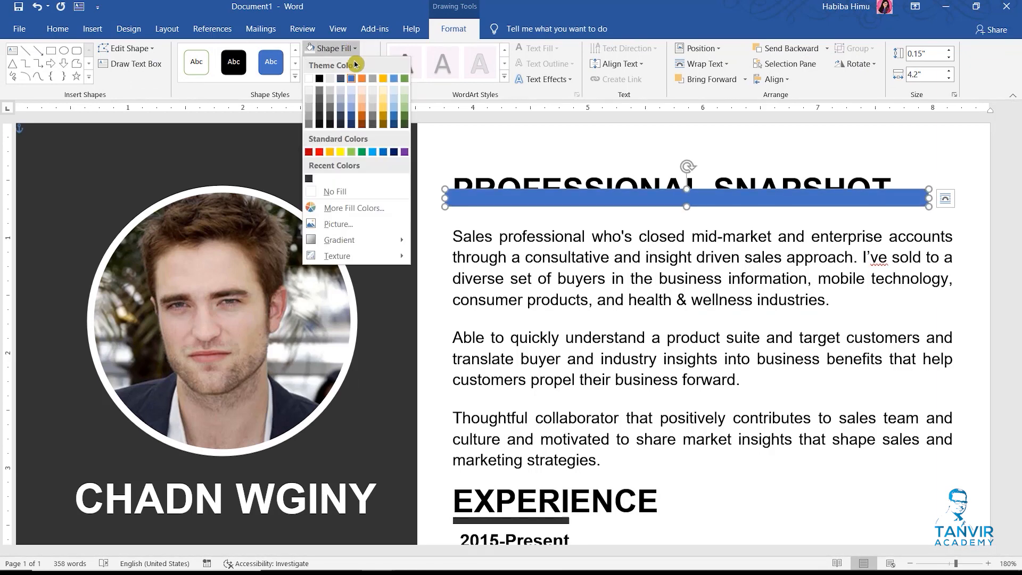
{"action": "left_click", "coordinate": [309, 104]}
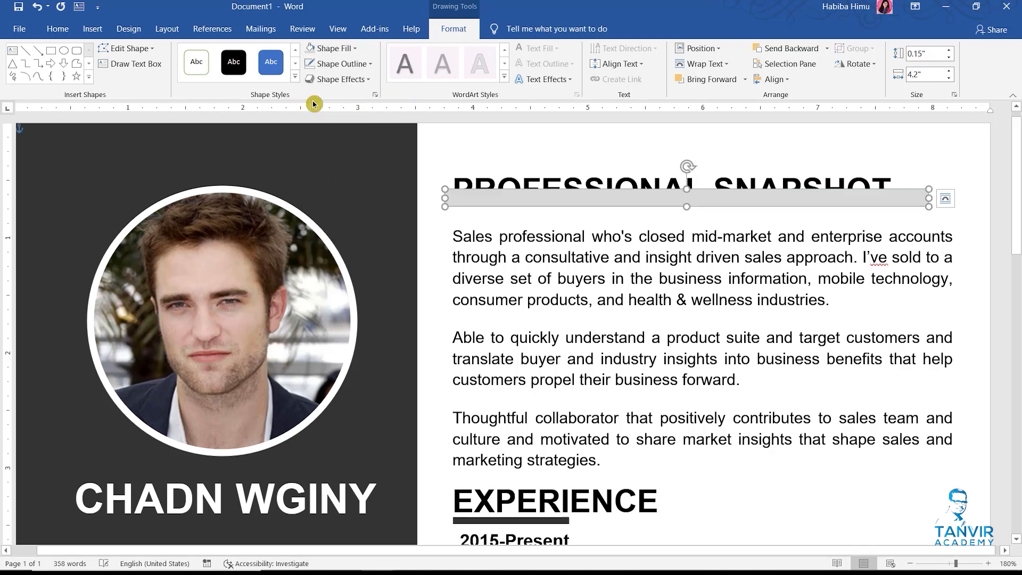
{"action": "left_click", "coordinate": [526, 177]}
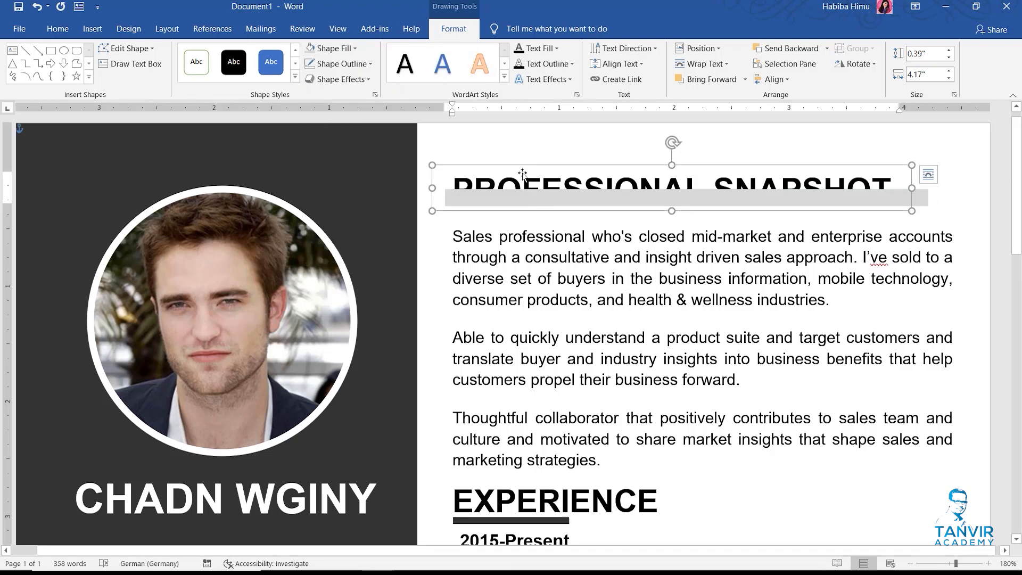
{"action": "left_click", "coordinate": [517, 201]}
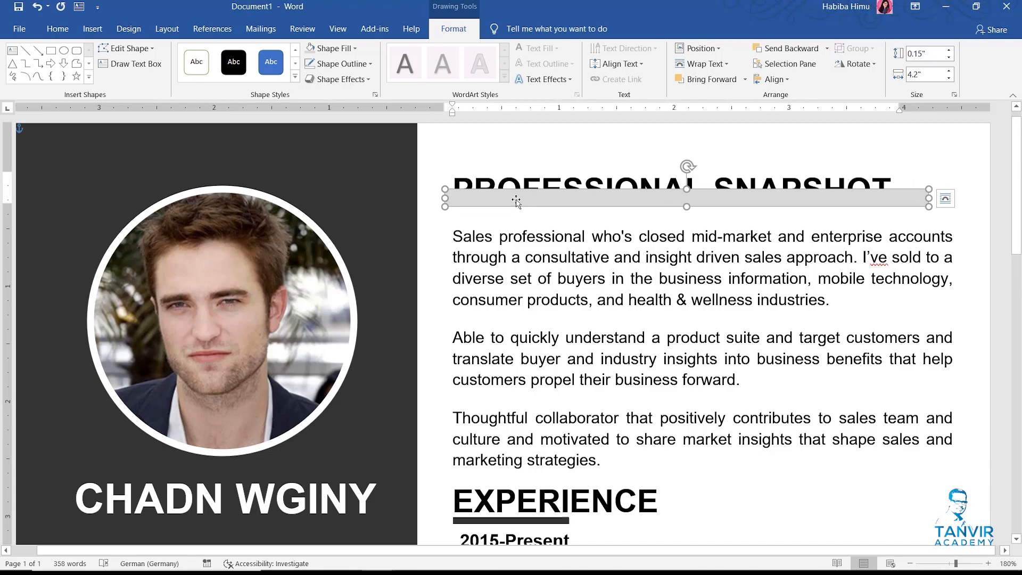
Step: Delete the dark bar beneath the EXPERIENCE heading and the near-white bar beneath CONTACT
{"action": "left_click", "coordinate": [524, 522]}
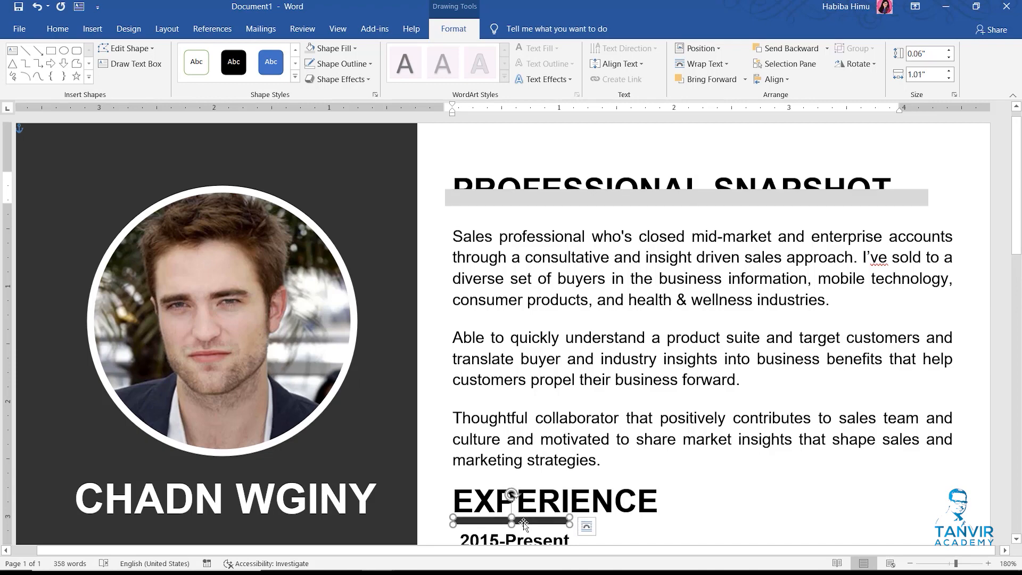
{"action": "key", "text": "Delete"}
{"action": "scroll", "coordinate": [524, 525], "scroll_direction": "down", "scroll_amount": 3, "text": "ctrl"}
{"action": "scroll", "coordinate": [489, 423], "scroll_direction": "down", "scroll_amount": 8}
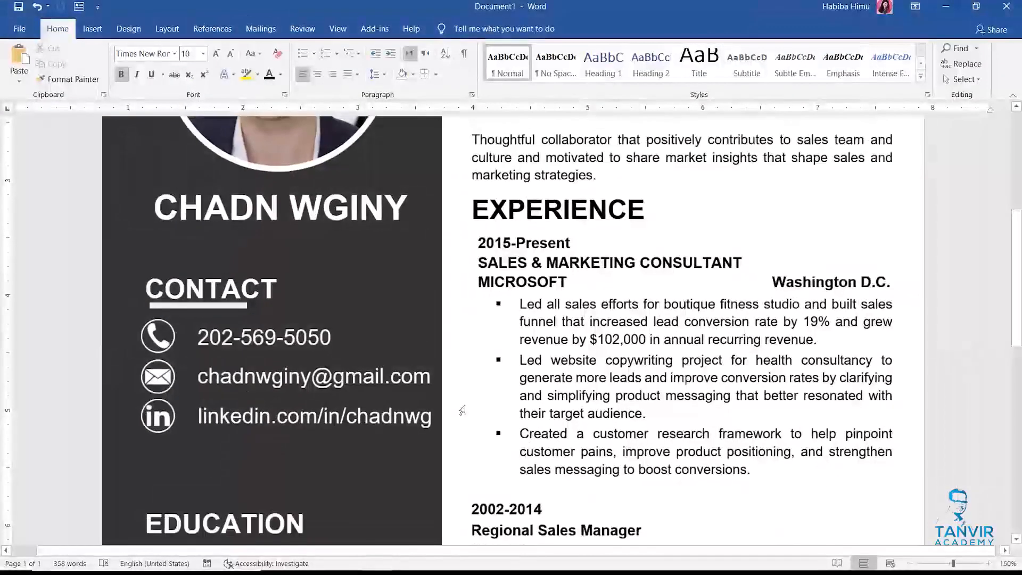
{"action": "left_click", "coordinate": [208, 304]}
{"action": "key", "text": "Delete"}
{"action": "left_click", "coordinate": [234, 540]}
{"action": "key", "text": "BackSpace"}
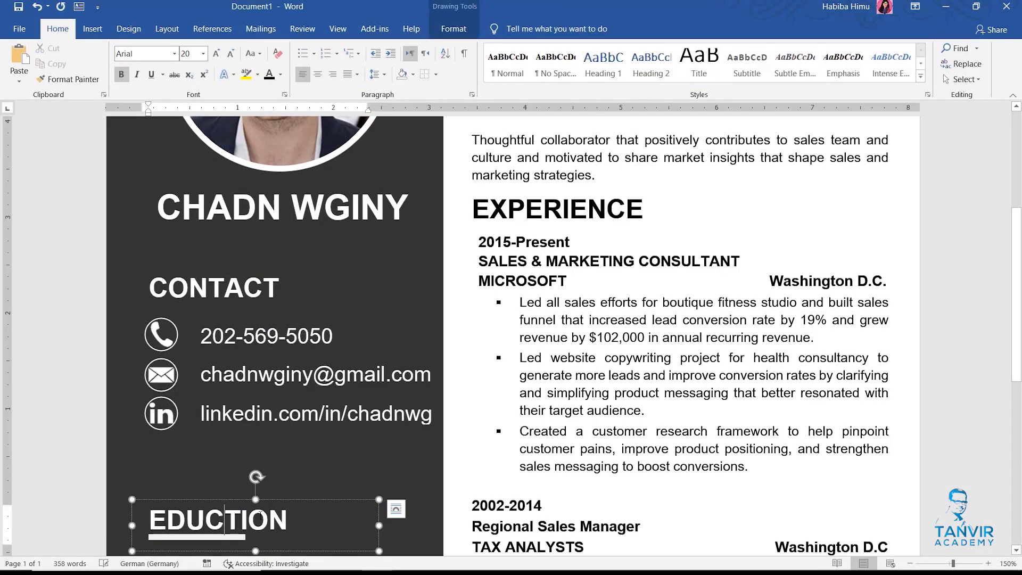
{"action": "key", "text": "ctrl+z"}
Step: Delete the near-white bar beneath the EDUCATION heading in the sidebar
{"action": "scroll", "coordinate": [234, 446], "scroll_direction": "down", "scroll_amount": 3}
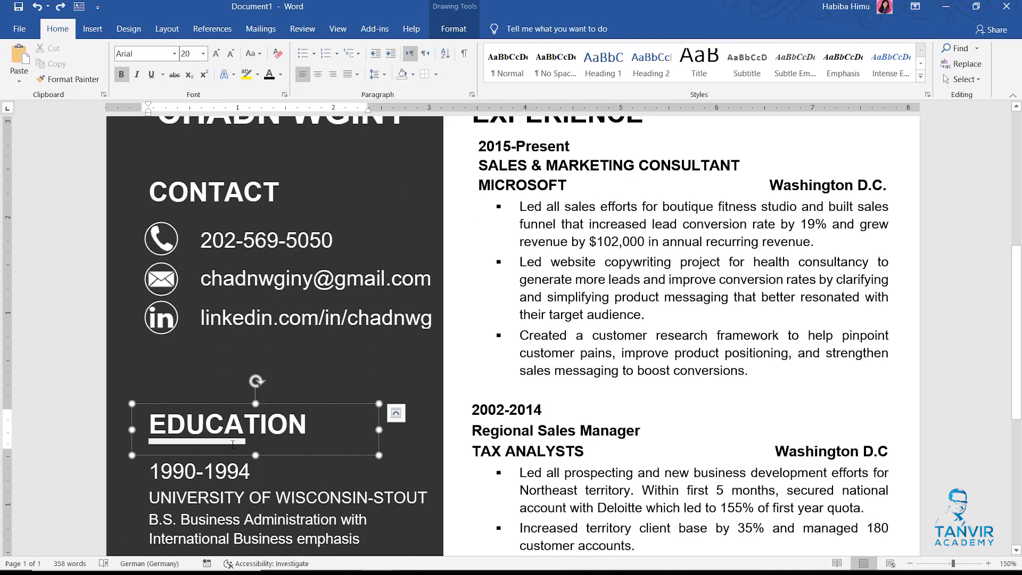
{"action": "left_click", "coordinate": [191, 456]}
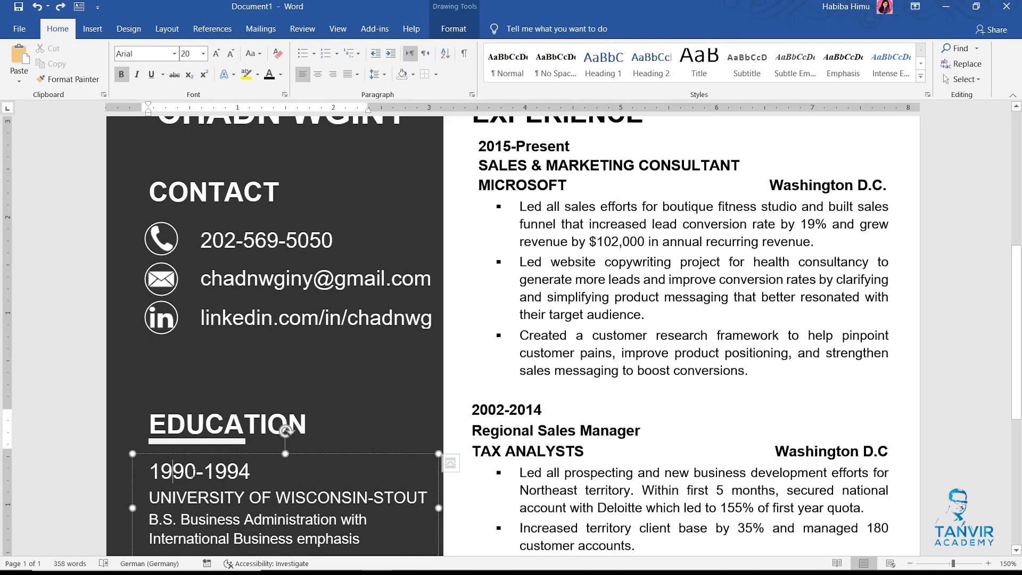
{"action": "left_click", "coordinate": [187, 442]}
{"action": "key", "text": "Delete"}
Step: Delete the near-white bar beneath the COMPETENCIES heading in the sidebar
{"action": "scroll", "coordinate": [208, 470], "scroll_direction": "down", "scroll_amount": 3}
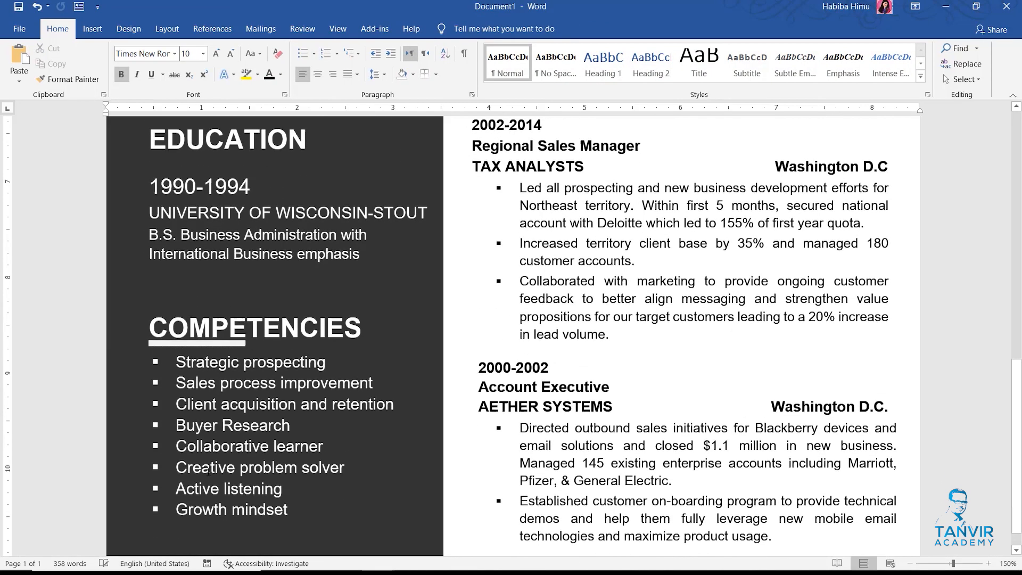
{"action": "left_click", "coordinate": [177, 343]}
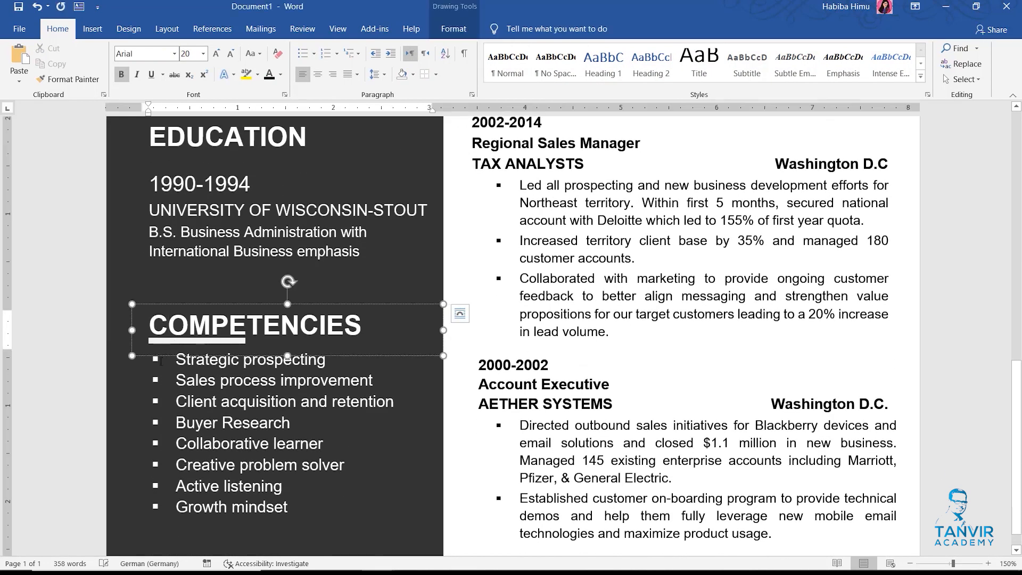
{"action": "left_click", "coordinate": [159, 344]}
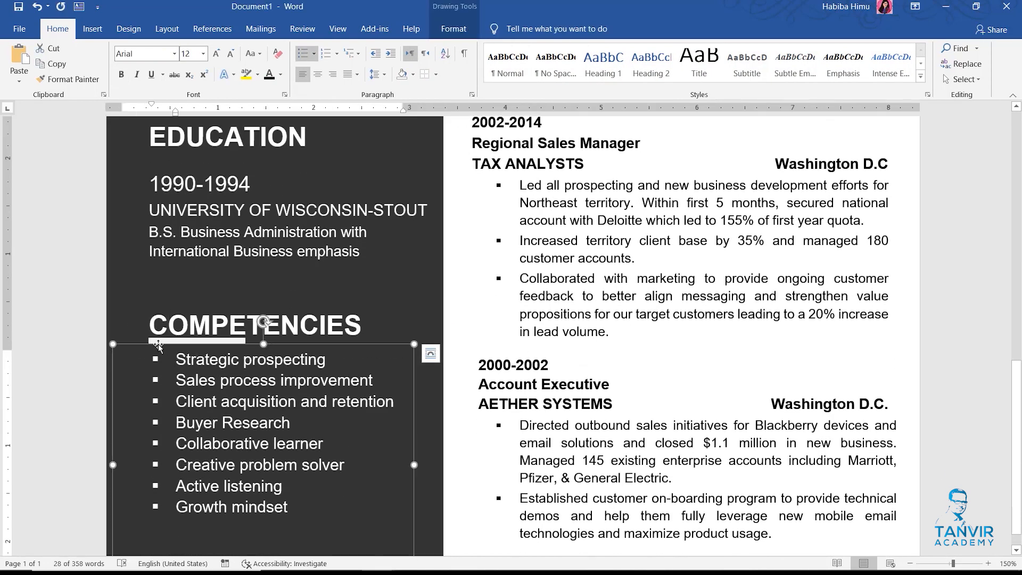
{"action": "left_click", "coordinate": [215, 341]}
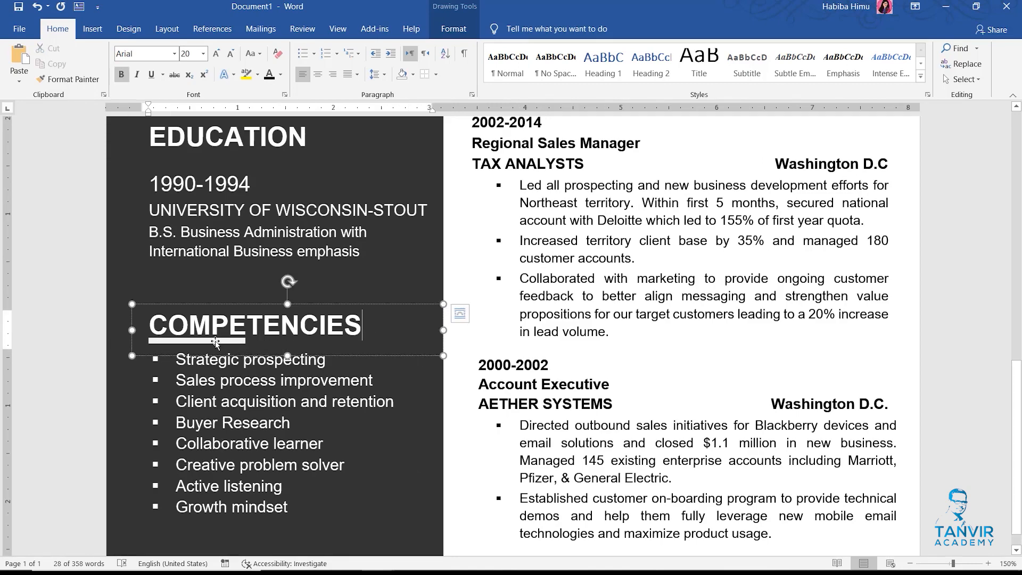
{"action": "double_click", "coordinate": [213, 343]}
{"action": "key", "text": "Delete"}
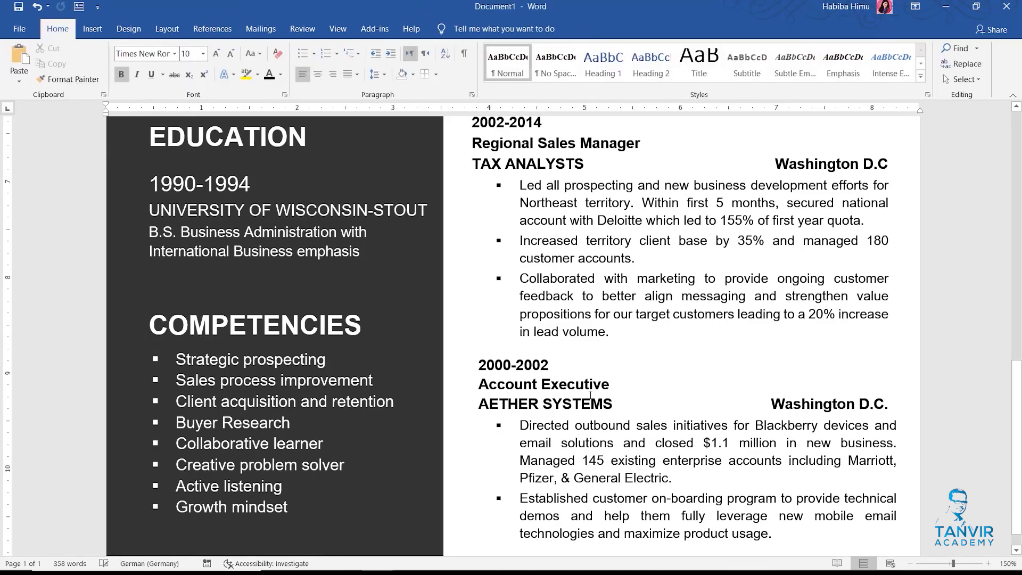
Step: Copy the gray bar from PROFESSIONAL SNAPSHOT onto the lower part of the EXPERIENCE heading and shorten it to just past the word
{"action": "scroll", "coordinate": [649, 394], "scroll_direction": "up", "scroll_amount": 10}
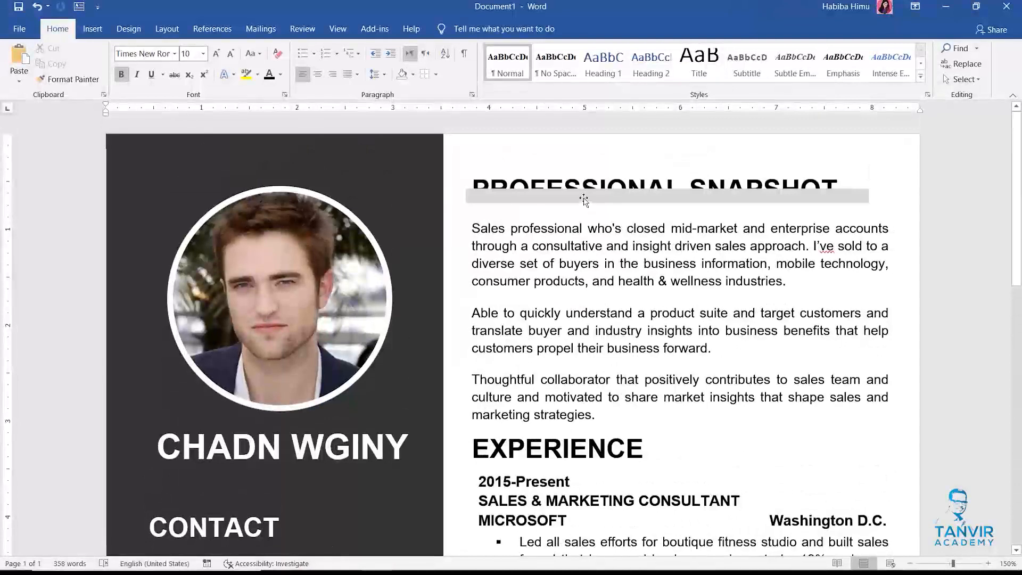
{"action": "left_click", "coordinate": [583, 195]}
{"action": "mouse_move", "coordinate": [582, 195]}
{"action": "left_mouse_down"}
{"action": "mouse_move", "coordinate": [600, 439]}
{"action": "mouse_move", "coordinate": [581, 424]}
{"action": "left_mouse_up"}
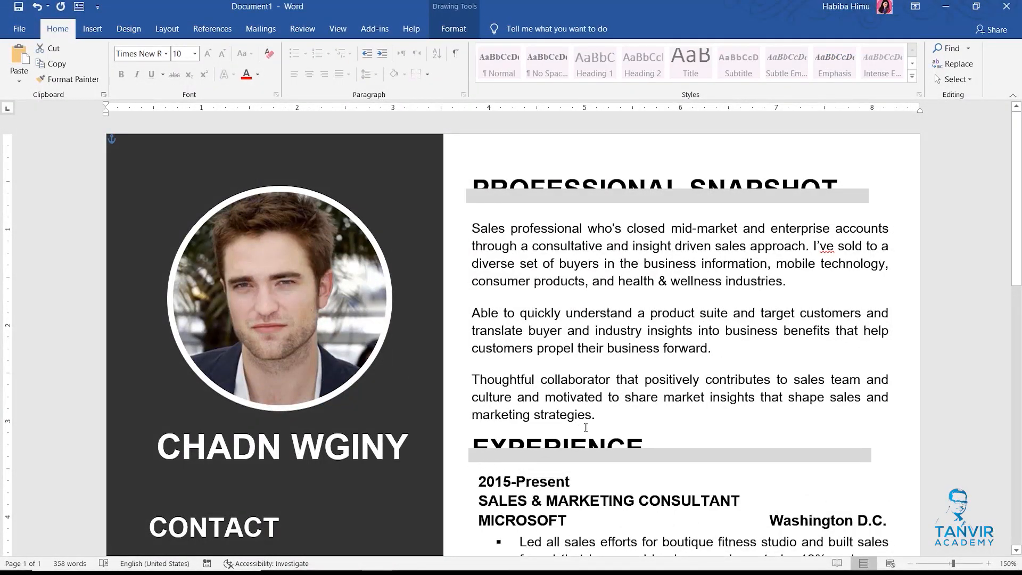
{"action": "left_click", "coordinate": [853, 454]}
{"action": "scroll", "coordinate": [873, 459], "scroll_direction": "up", "scroll_amount": 5, "text": "ctrl"}
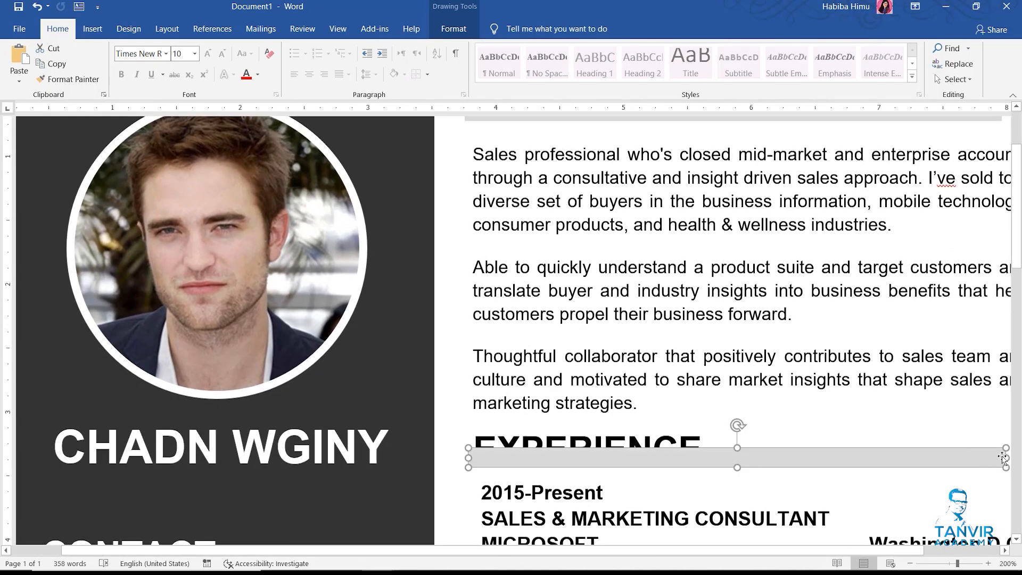
{"action": "left_click_drag", "start_coordinate": [993, 456], "coordinate": [747, 458]}
Step: Copy the gray EXPERIENCE bar onto the lower part of the sidebar's CONTACT heading and shorten it to suit that heading
{"action": "scroll", "coordinate": [673, 466], "scroll_direction": "down", "scroll_amount": 5}
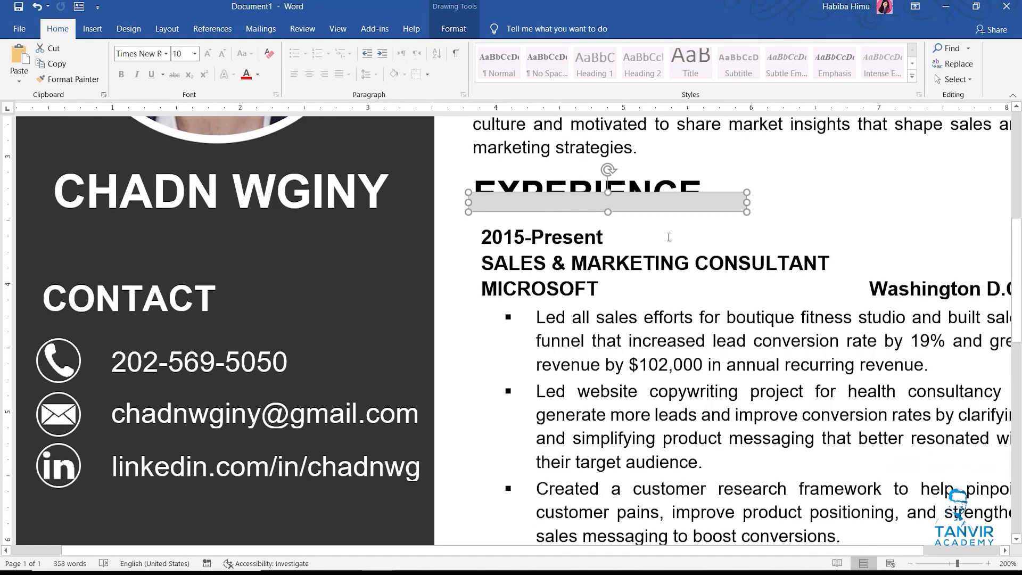
{"action": "left_click_drag", "start_coordinate": [579, 285], "coordinate": [231, 306], "text": "ctrl"}
{"action": "left_click_drag", "start_coordinate": [315, 309], "coordinate": [264, 312]}
Step: Place a copy of the gray CONTACT bar over the lower part of the EDUCATION heading, slightly longer than the word
{"action": "scroll", "coordinate": [318, 366], "scroll_direction": "down", "scroll_amount": 1}
{"action": "scroll", "coordinate": [318, 365], "scroll_direction": "down", "scroll_amount": 4}
{"action": "scroll", "coordinate": [266, 255], "scroll_direction": "up", "scroll_amount": 2}
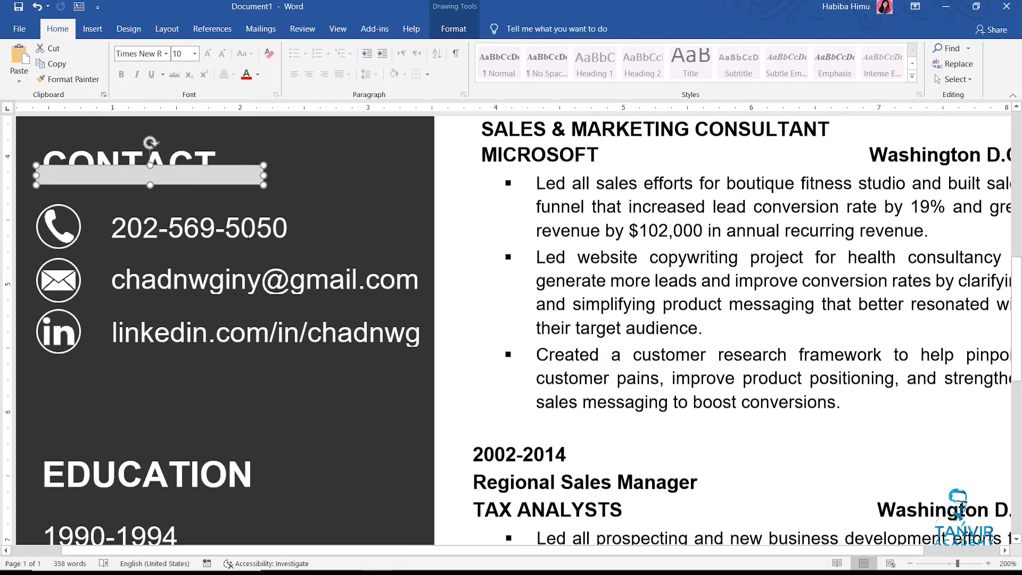
{"action": "left_click_drag", "start_coordinate": [237, 189], "coordinate": [291, 497], "text": "ctrl"}
Step: Copy the gray EDUCATION bar onto the lower part of the COMPETENCIES heading and lengthen it to extend past the word
{"action": "scroll", "coordinate": [307, 460], "scroll_direction": "down", "scroll_amount": 4}
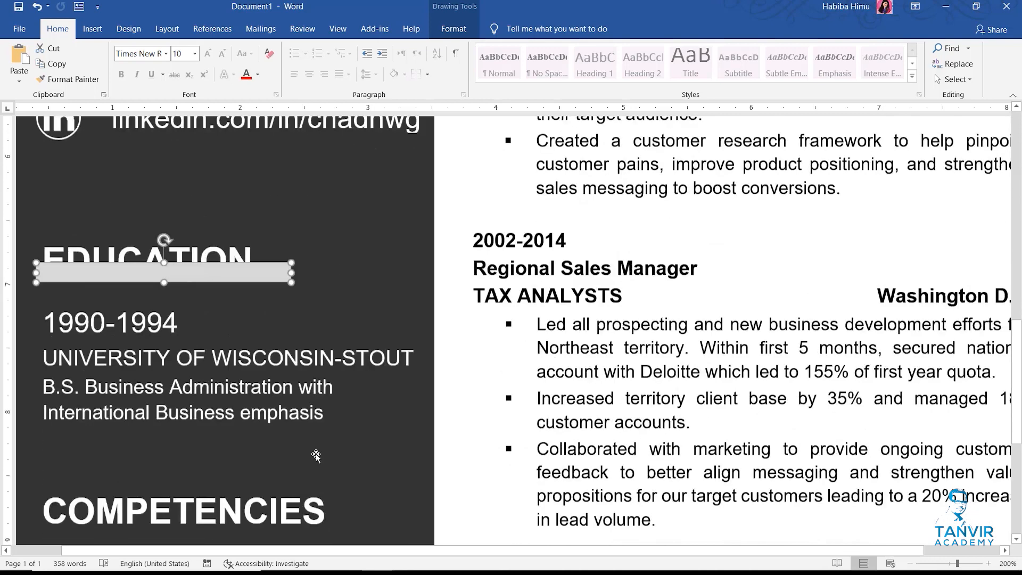
{"action": "left_click_drag", "start_coordinate": [216, 238], "coordinate": [218, 485], "text": "ctrl"}
{"action": "left_click_drag", "start_coordinate": [303, 491], "coordinate": [384, 490]}
Step: Bring the COMPETENCIES, EDUCATION, CONTACT, PROFESSIONAL SNAPSHOT and EXPERIENCE heading text boxes together to the front of their gray bars
{"action": "scroll", "coordinate": [367, 490], "scroll_direction": "down", "scroll_amount": 11}
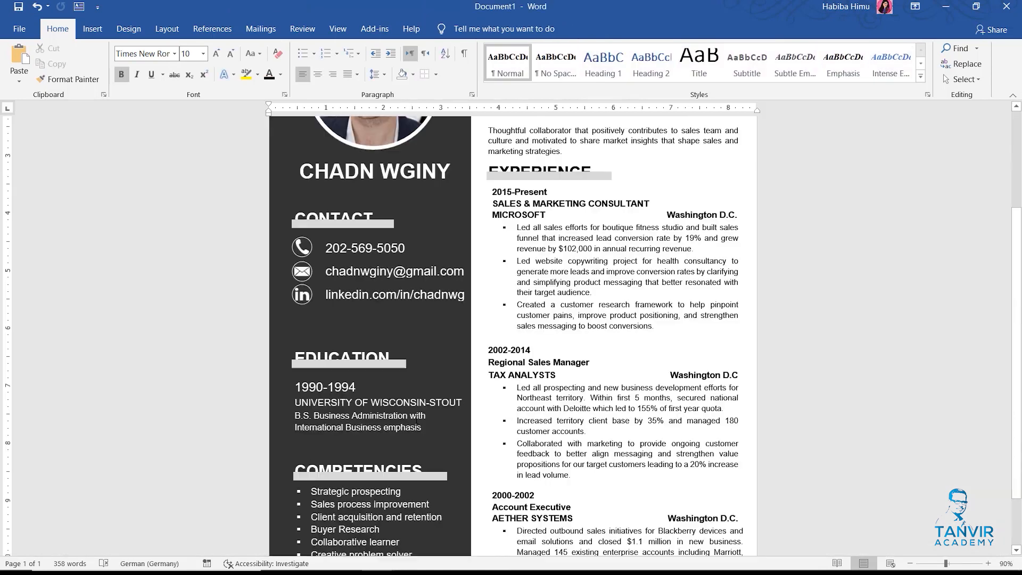
{"action": "scroll", "coordinate": [398, 417], "scroll_direction": "down", "scroll_amount": 2}
{"action": "left_click", "coordinate": [386, 413]}
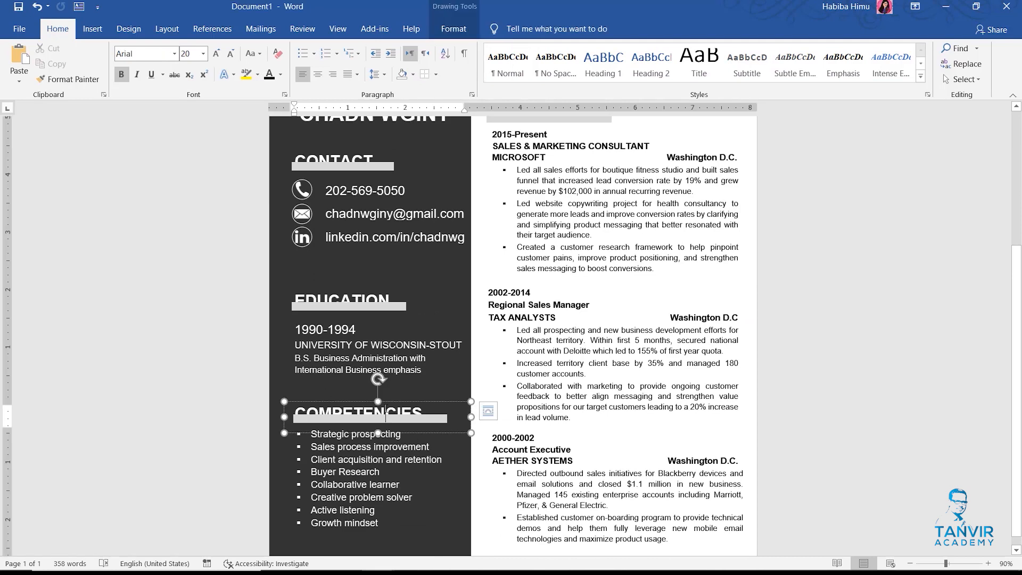
{"action": "left_click", "coordinate": [391, 402]}
{"action": "left_click", "coordinate": [346, 289], "text": "shift"}
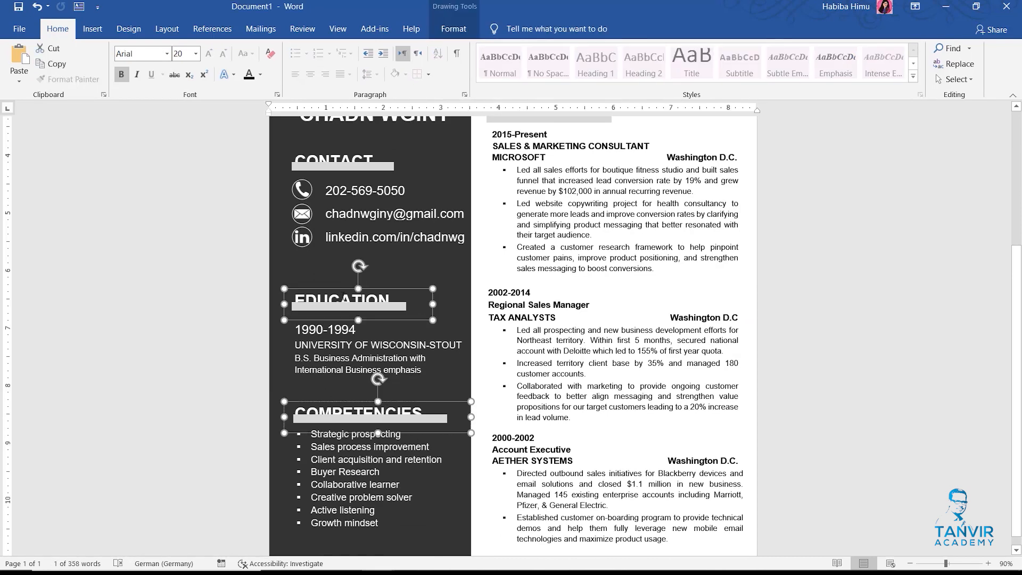
{"action": "left_click", "coordinate": [352, 153], "text": "shift"}
{"action": "scroll", "coordinate": [584, 201], "scroll_direction": "up", "scroll_amount": 5}
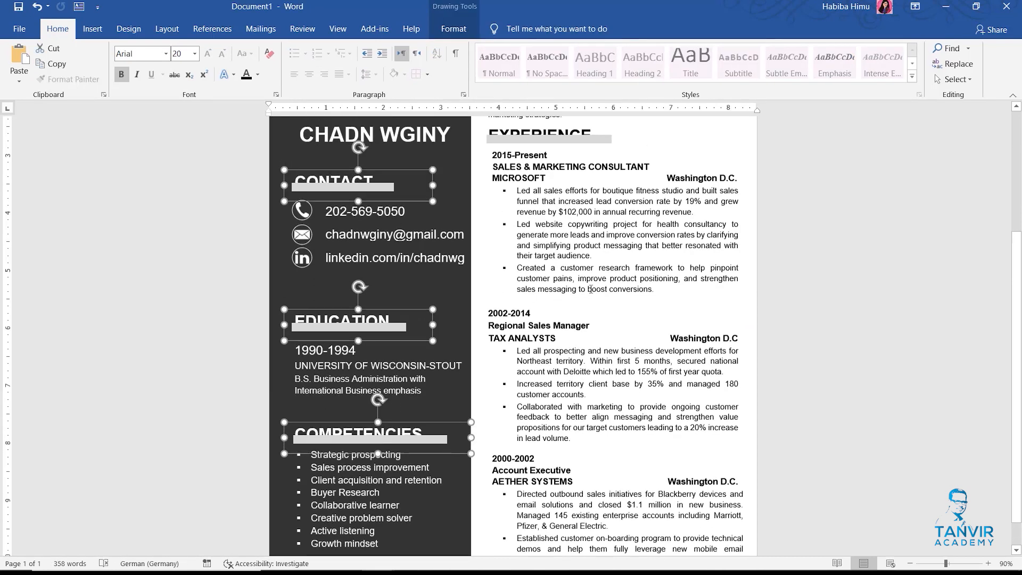
{"action": "scroll", "coordinate": [584, 201], "scroll_direction": "up", "scroll_amount": 2}
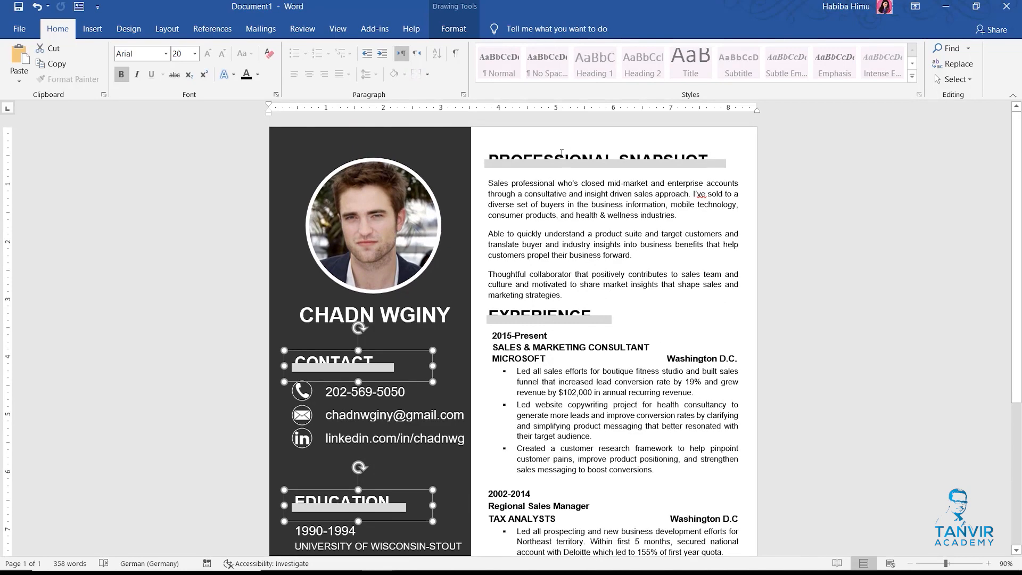
{"action": "left_click", "coordinate": [562, 153], "text": "shift"}
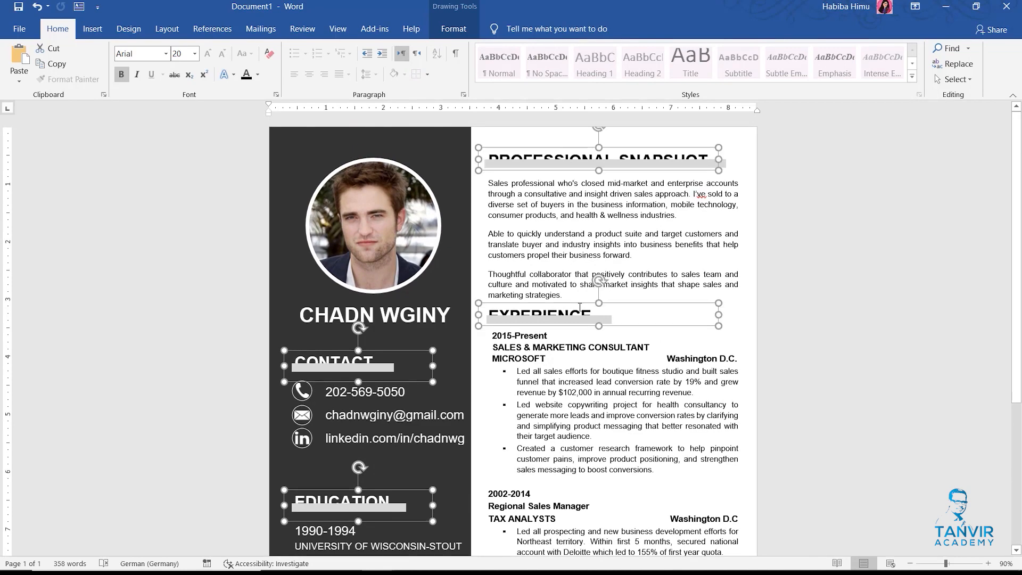
{"action": "right_click", "coordinate": [578, 303]}
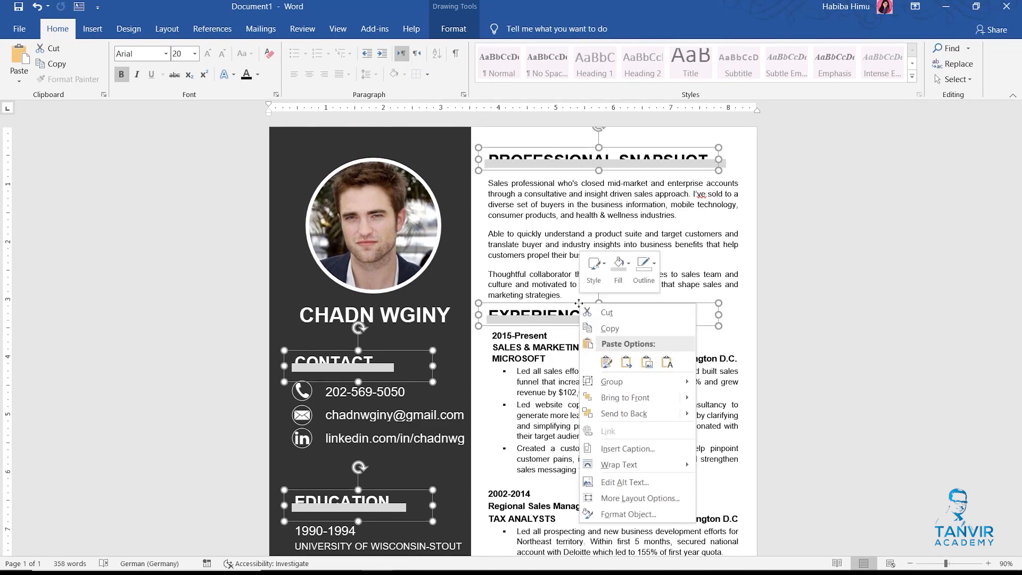
{"action": "mouse_move", "coordinate": [690, 401]}
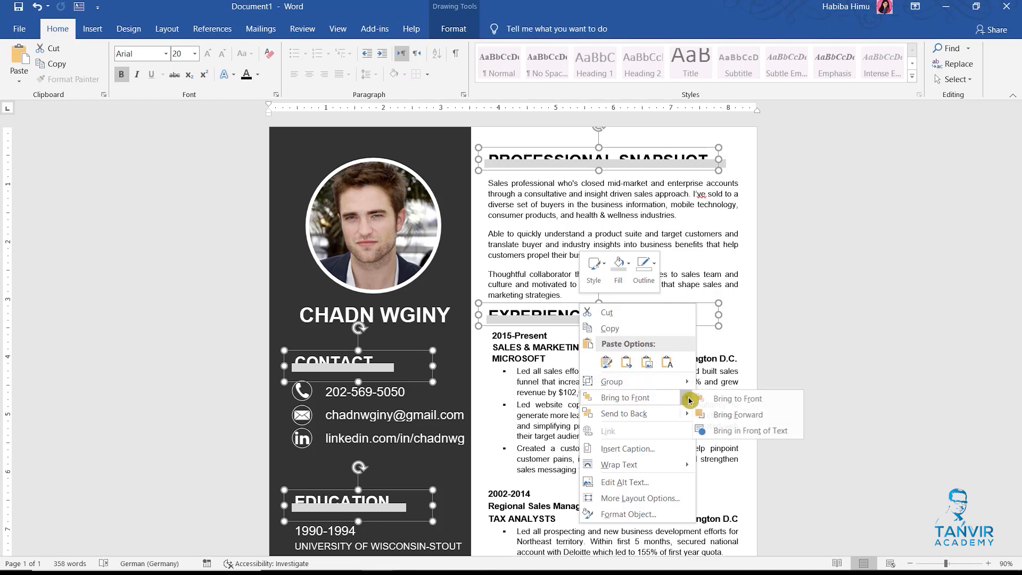
{"action": "left_click", "coordinate": [724, 399]}
{"action": "left_click", "coordinate": [602, 389]}
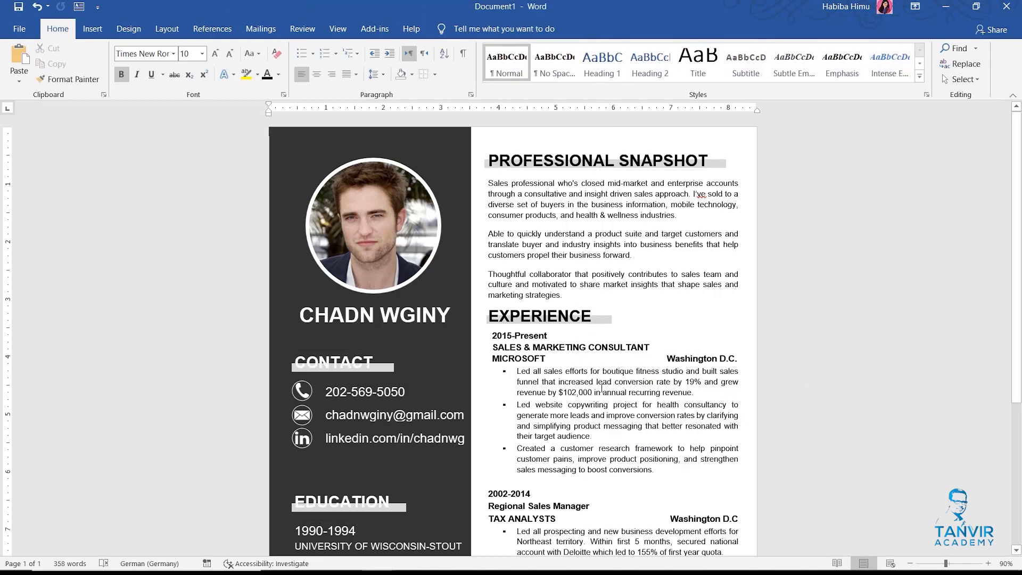
{"action": "scroll", "coordinate": [602, 389], "scroll_direction": "down", "scroll_amount": 2, "text": "ctrl"}
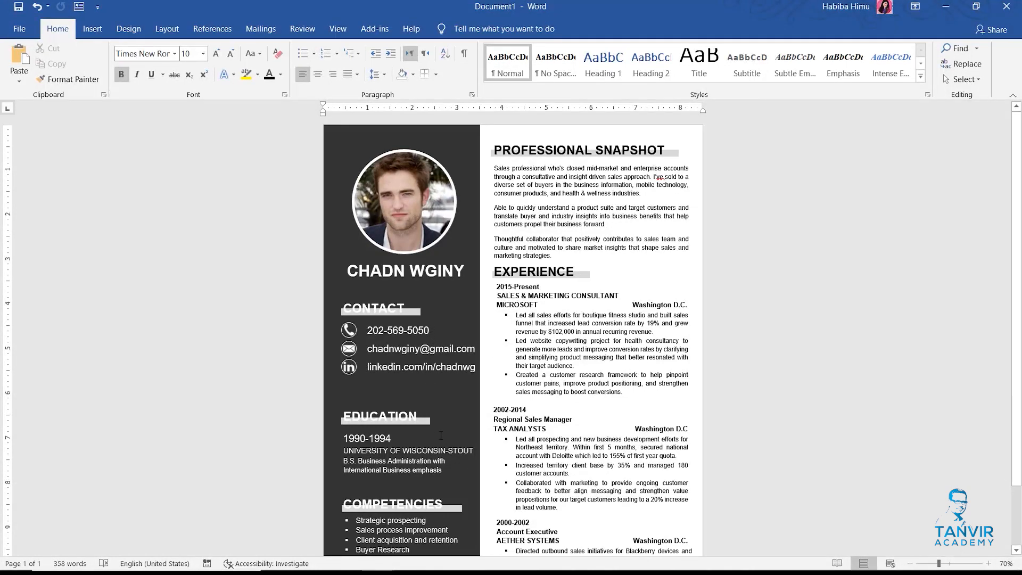
{"action": "scroll", "coordinate": [535, 434], "scroll_direction": "down", "scroll_amount": 2}
{"action": "scroll", "coordinate": [527, 432], "scroll_direction": "down", "scroll_amount": 2, "text": "ctrl"}
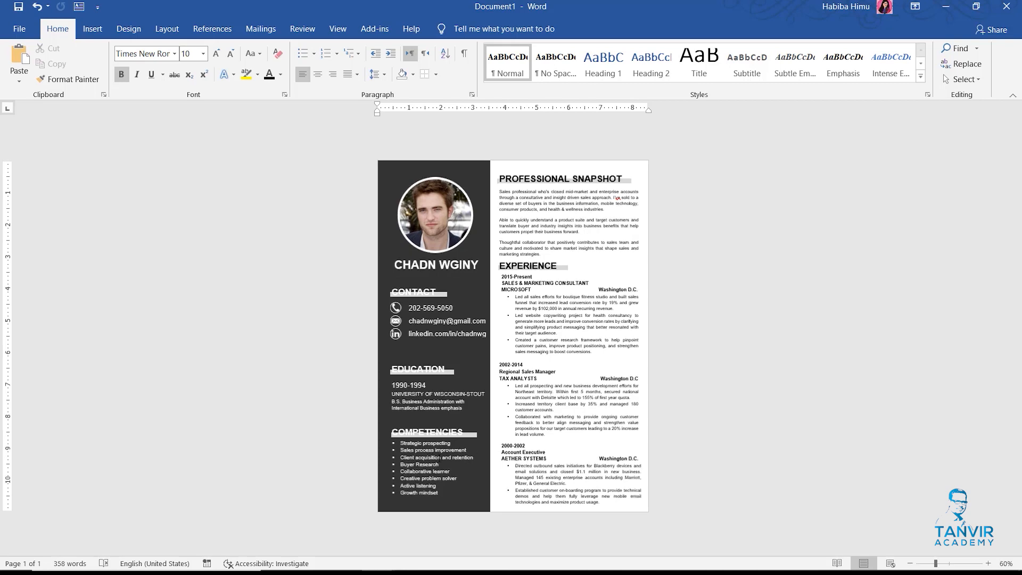
Step: Remove the leading spaces from the 2015-Present, SALES & MARKETING CONSULTANT and MICROSOFT lines to align them with the entry below
{"action": "scroll", "coordinate": [483, 455], "scroll_direction": "up", "scroll_amount": 4, "text": "ctrl"}
{"action": "scroll", "coordinate": [436, 446], "scroll_direction": "down", "scroll_amount": 2}
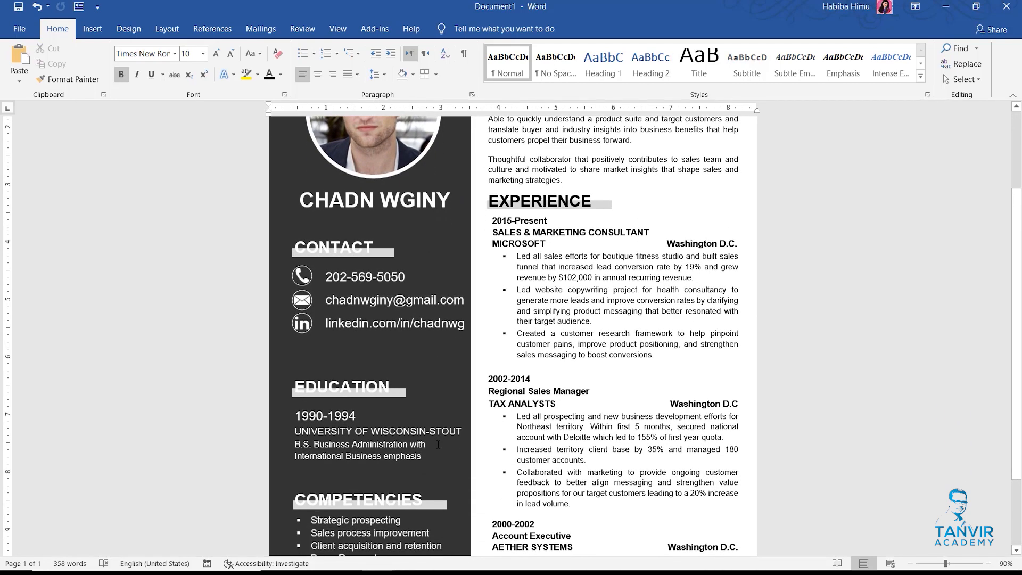
{"action": "scroll", "coordinate": [442, 443], "scroll_direction": "up", "scroll_amount": 3}
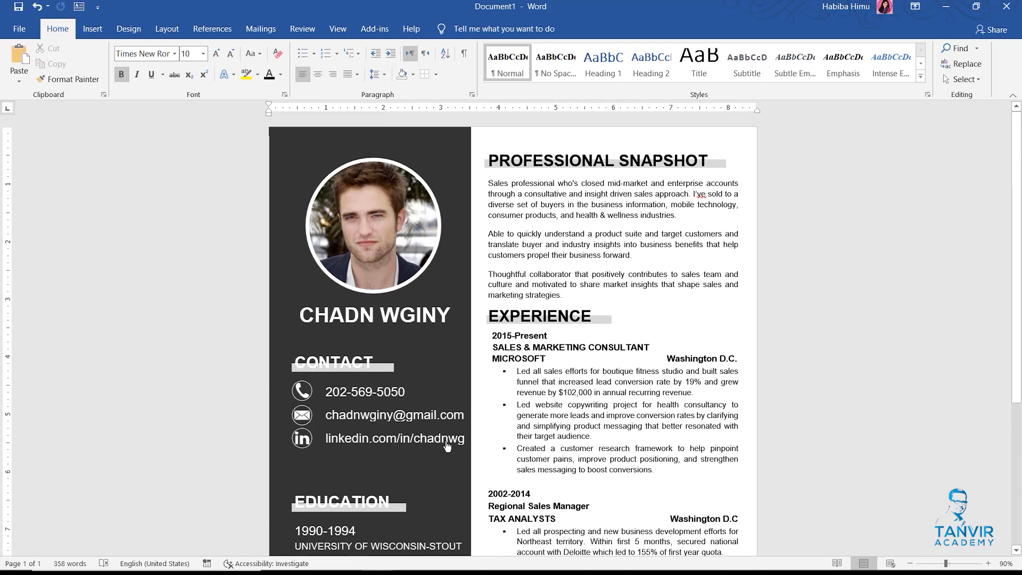
{"action": "left_click", "coordinate": [503, 346]}
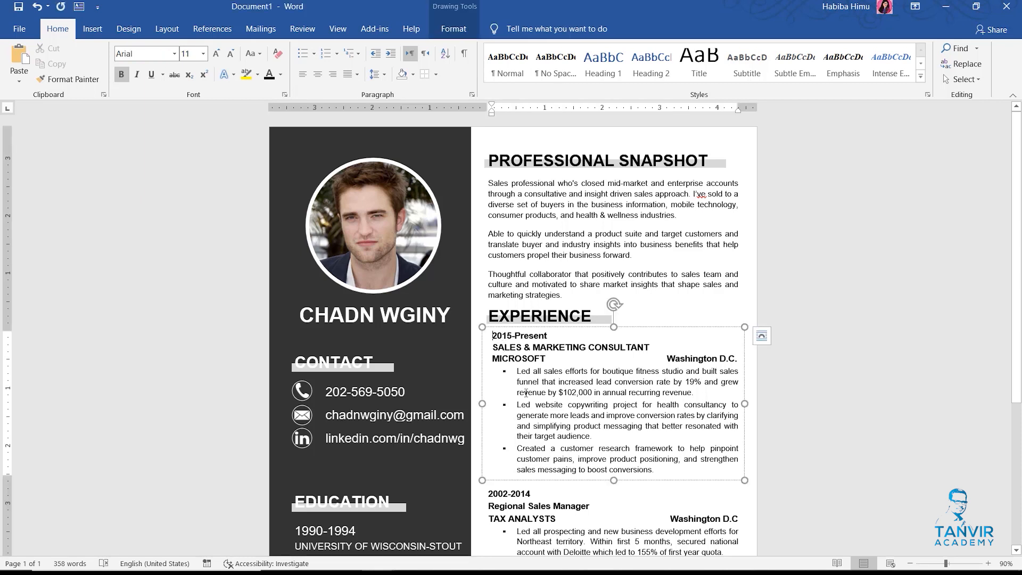
{"action": "key", "text": "BackSpace"}
{"action": "key", "text": "BackSpace"}
{"action": "left_click", "coordinate": [492, 358]}
{"action": "key", "text": "BackSpace"}
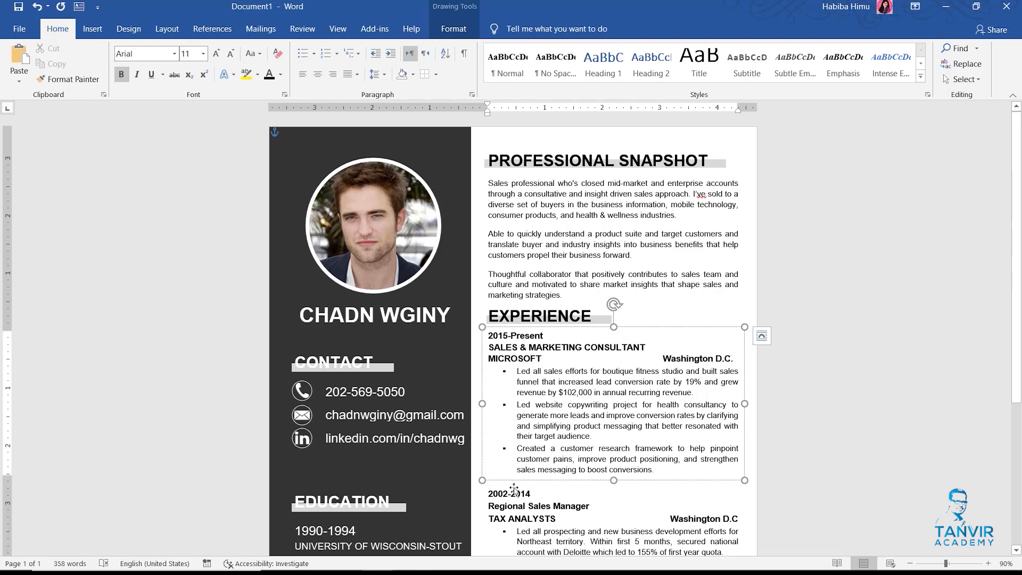
{"action": "left_click", "coordinate": [514, 485], "text": "shift"}
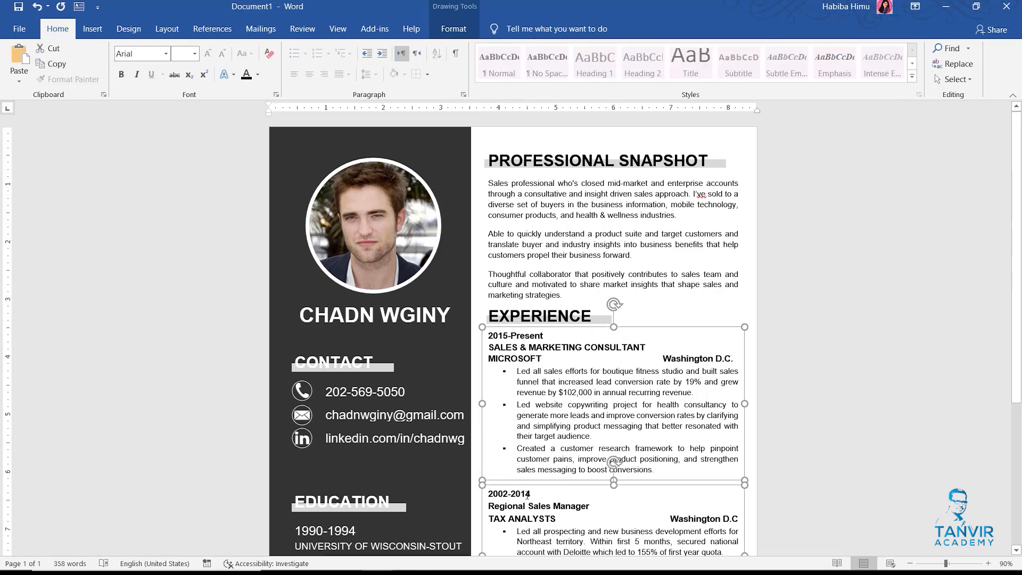
{"action": "left_click", "coordinate": [784, 411]}
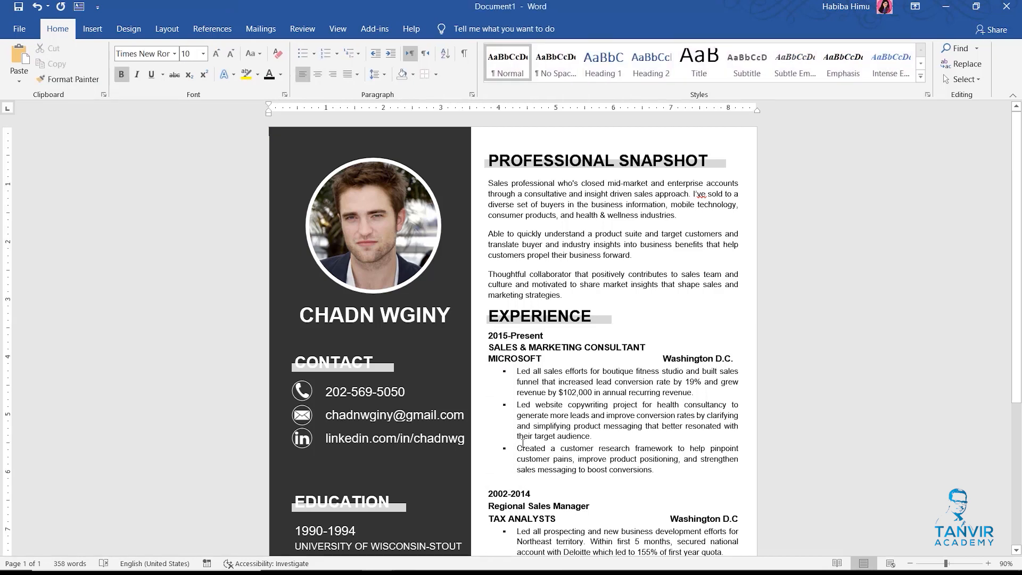
{"action": "scroll", "coordinate": [536, 437], "scroll_direction": "down", "scroll_amount": 4}
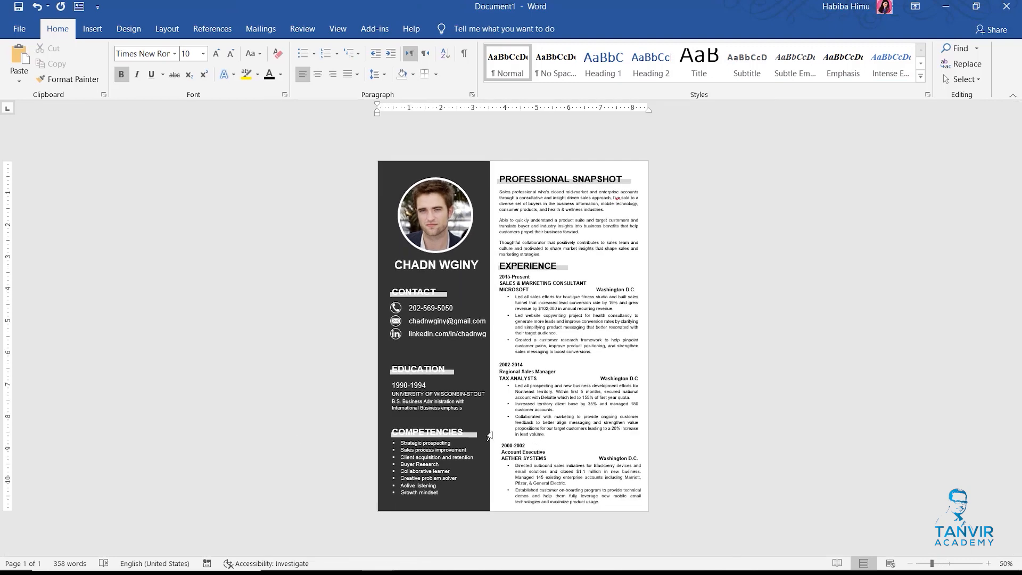
Step: Export the resume to the Desktop as a PDF named Demo CV with standard optimization, opening it after publishing to review the page
{"action": "left_click", "coordinate": [18, 35]}
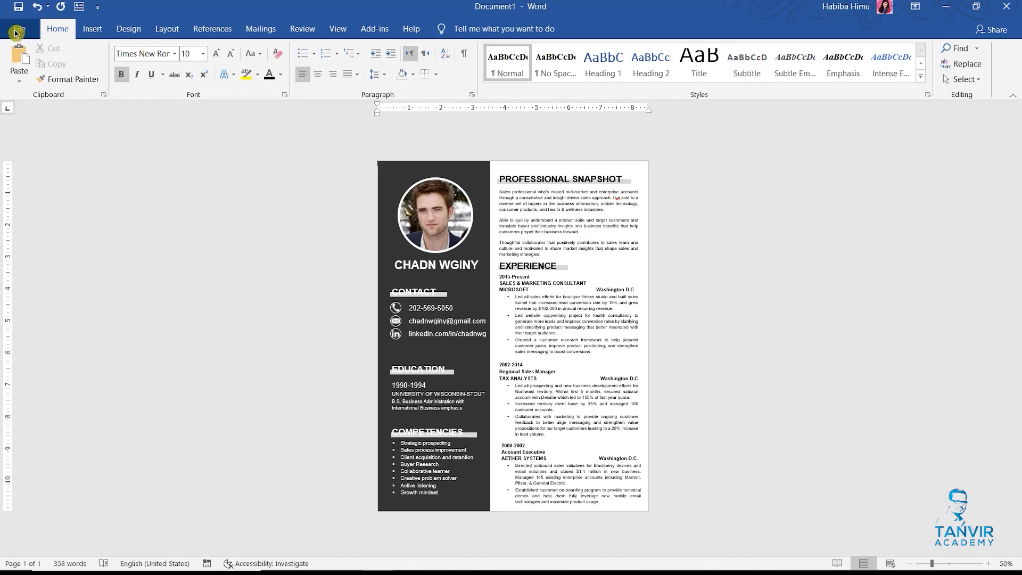
{"action": "left_click", "coordinate": [16, 33]}
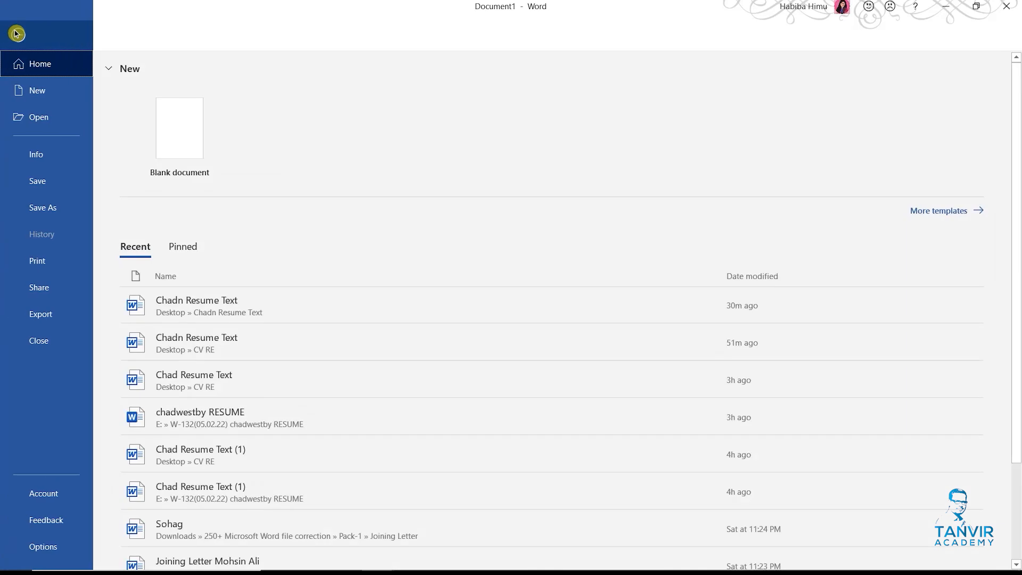
{"action": "left_click", "coordinate": [52, 208]}
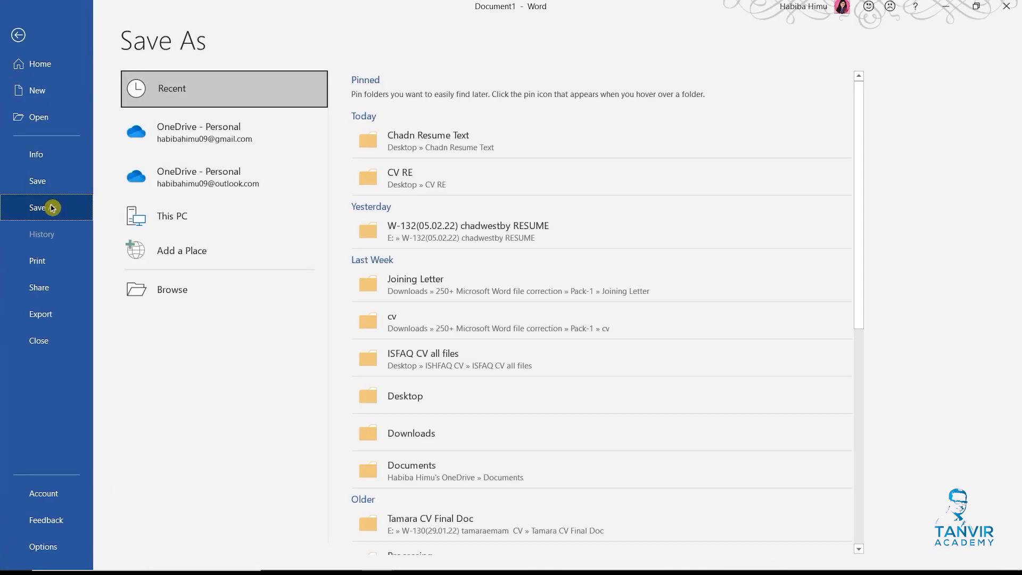
{"action": "left_click", "coordinate": [184, 293]}
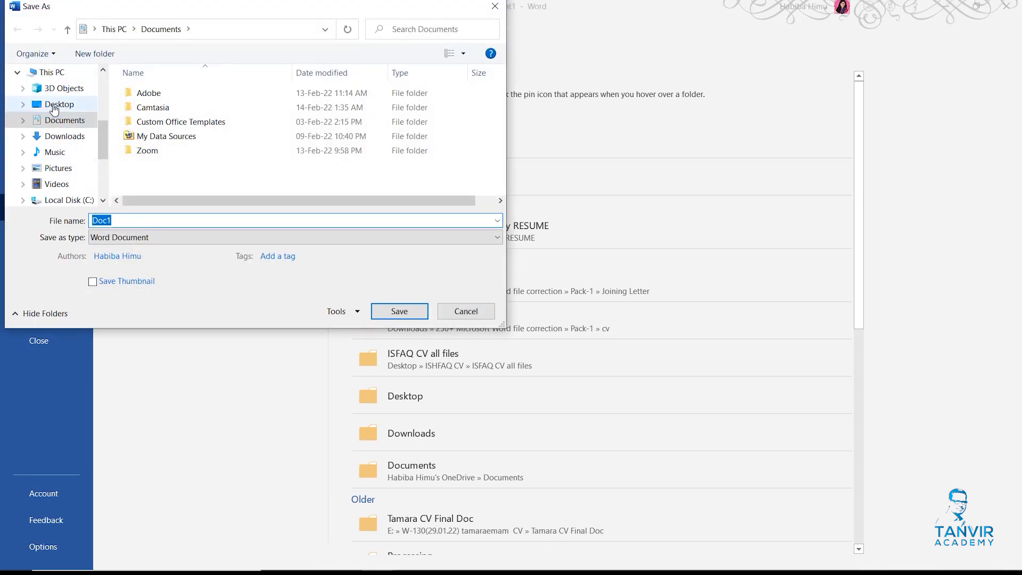
{"action": "left_click", "coordinate": [55, 109]}
{"action": "left_click", "coordinate": [148, 240]}
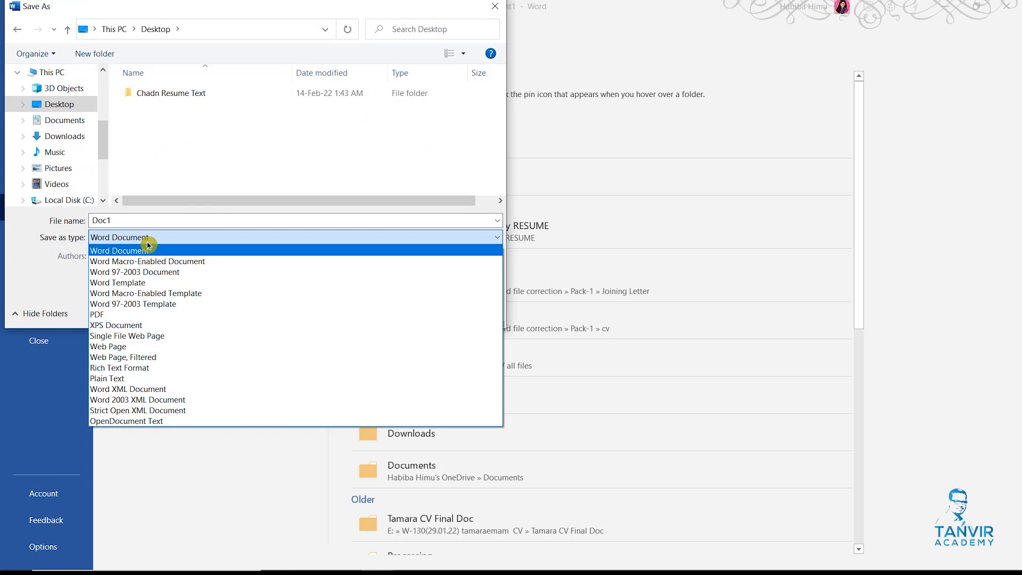
{"action": "left_click", "coordinate": [126, 220]}
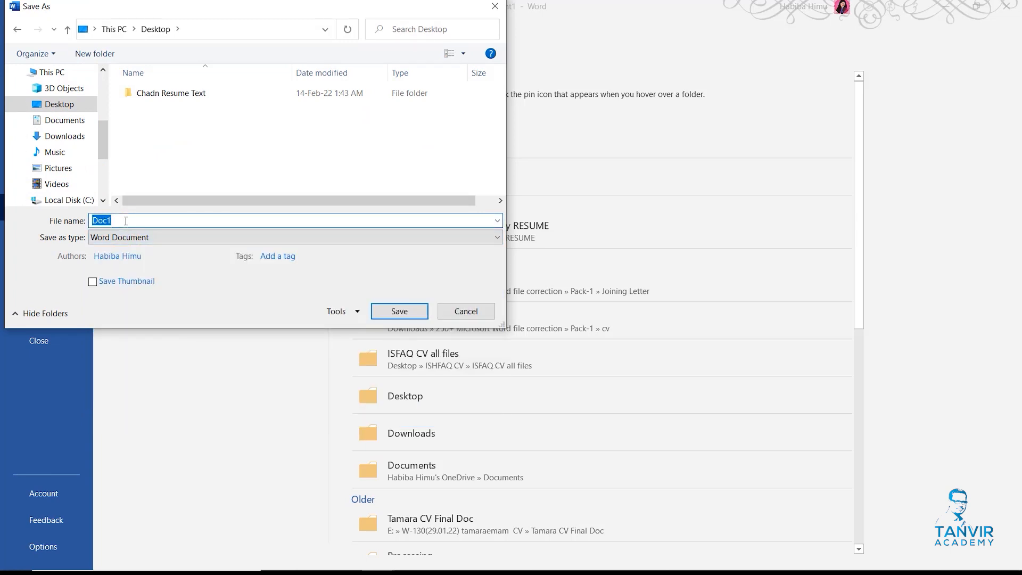
{"action": "type", "text": "D"}
{"action": "left_click", "coordinate": [159, 238]}
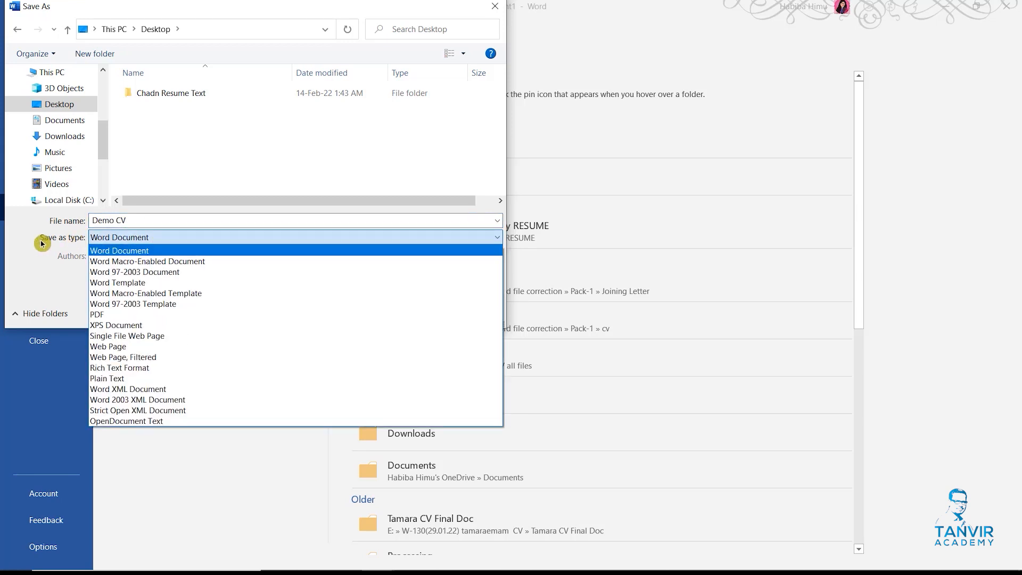
{"action": "left_click", "coordinate": [120, 315]}
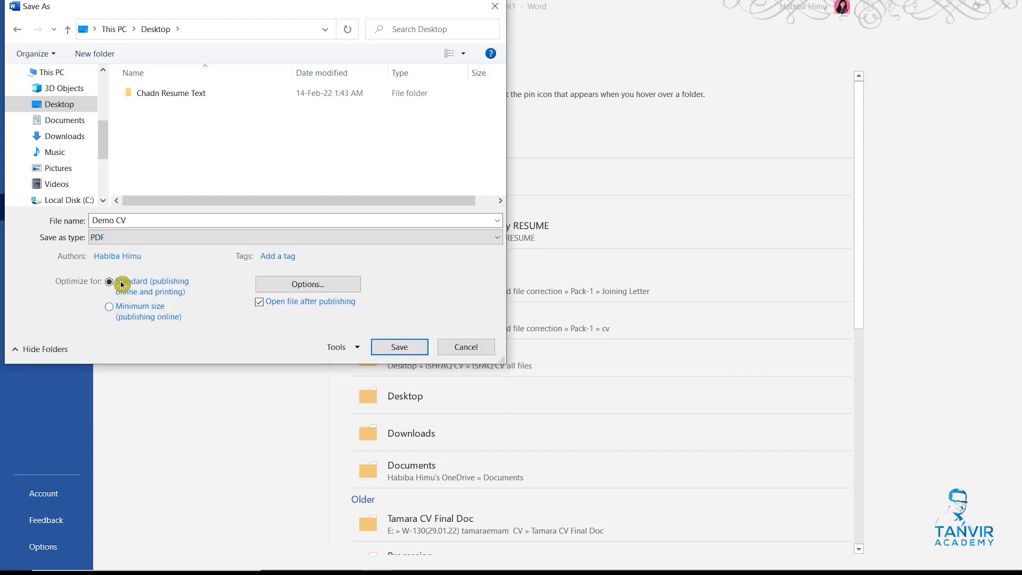
{"action": "left_click", "coordinate": [407, 349]}
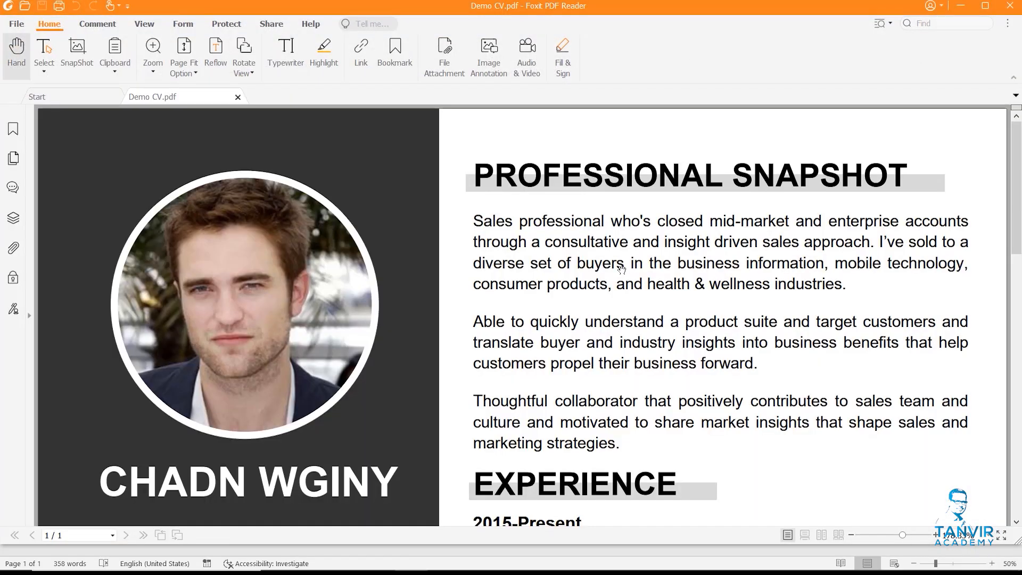
{"action": "scroll", "coordinate": [577, 283], "scroll_direction": "down", "scroll_amount": 4}
{"action": "scroll", "coordinate": [578, 290], "scroll_direction": "down", "scroll_amount": 2}
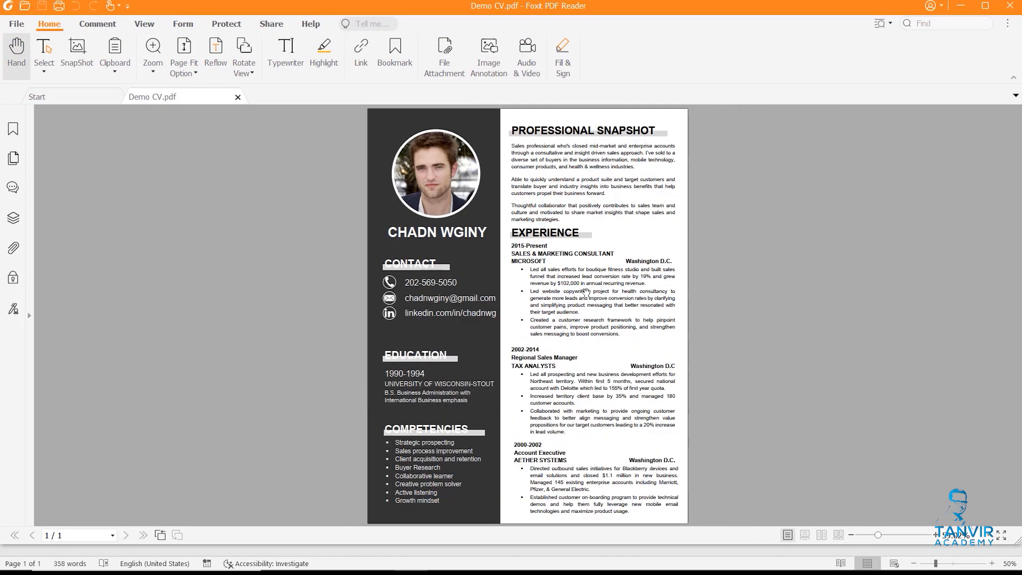
{"action": "scroll", "coordinate": [569, 309], "scroll_direction": "up", "scroll_amount": 2}
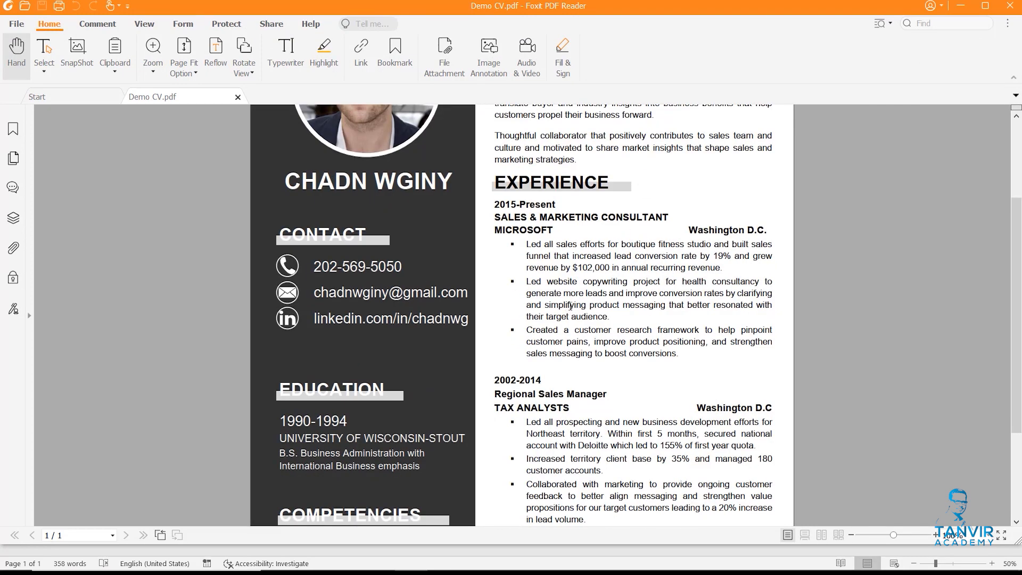
Step: Switch back to Word and save the resume to the Desktop as a Word Document named Demo CV
{"action": "mouse_move", "coordinate": [330, 570]}
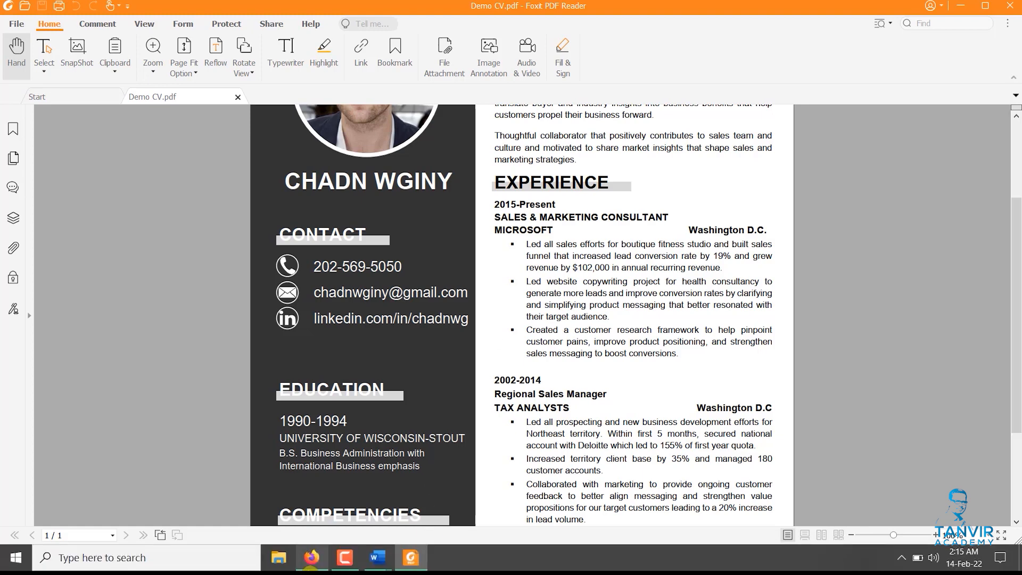
{"action": "mouse_move", "coordinate": [378, 557]}
{"action": "left_click", "coordinate": [431, 500]}
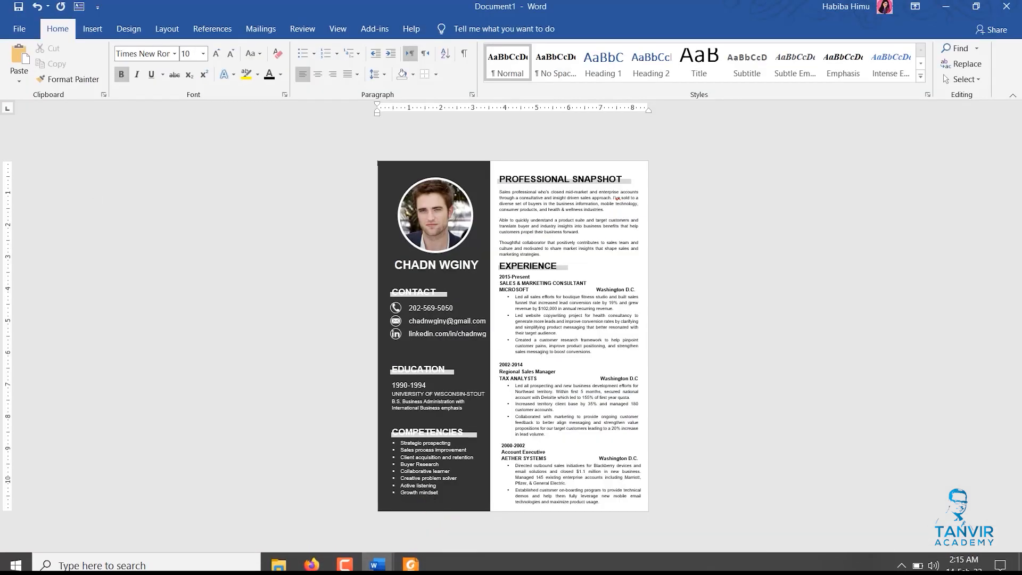
{"action": "left_click", "coordinate": [19, 28]}
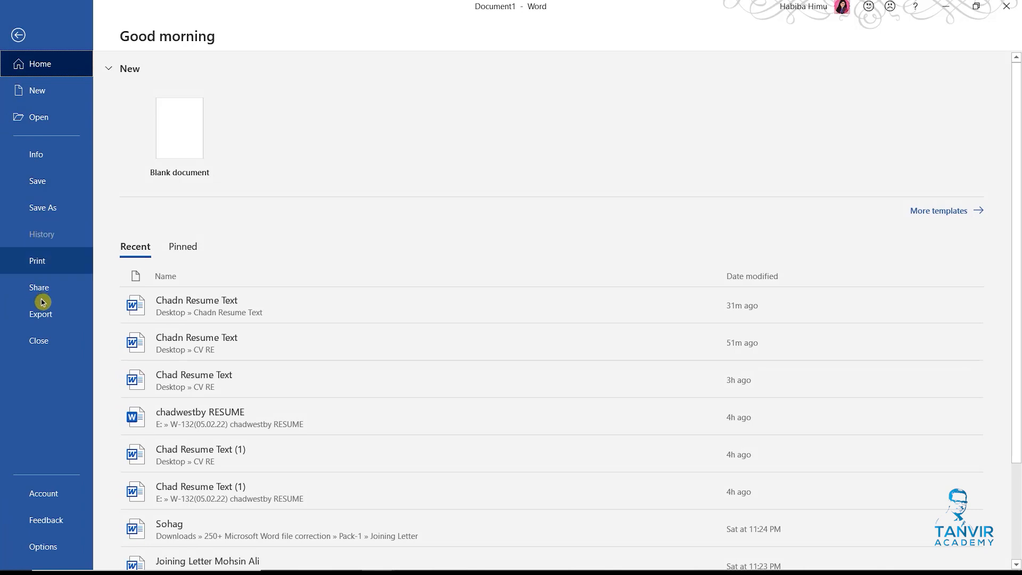
{"action": "left_click", "coordinate": [42, 207]}
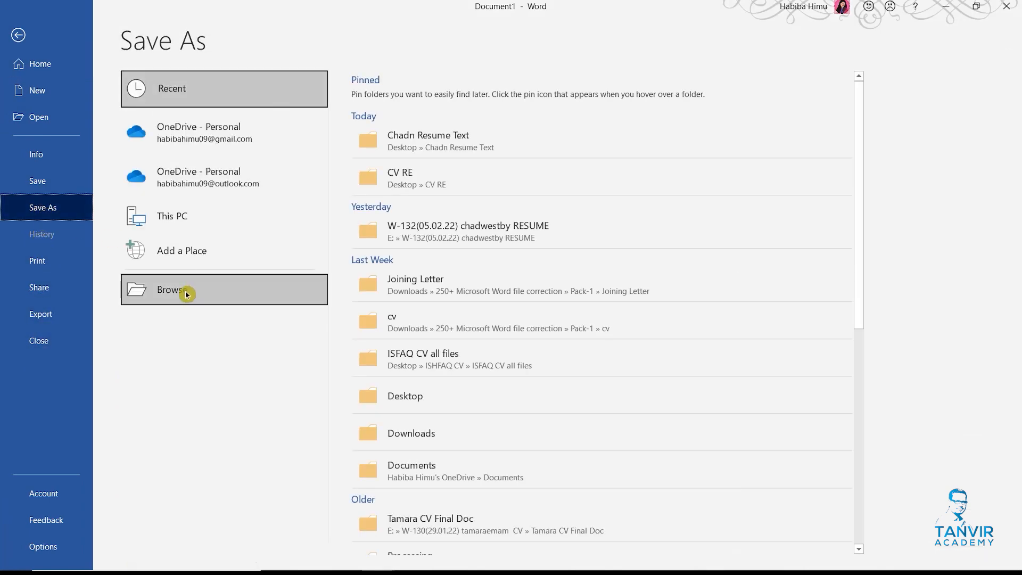
{"action": "left_click", "coordinate": [187, 294]}
{"action": "left_click", "coordinate": [63, 106]}
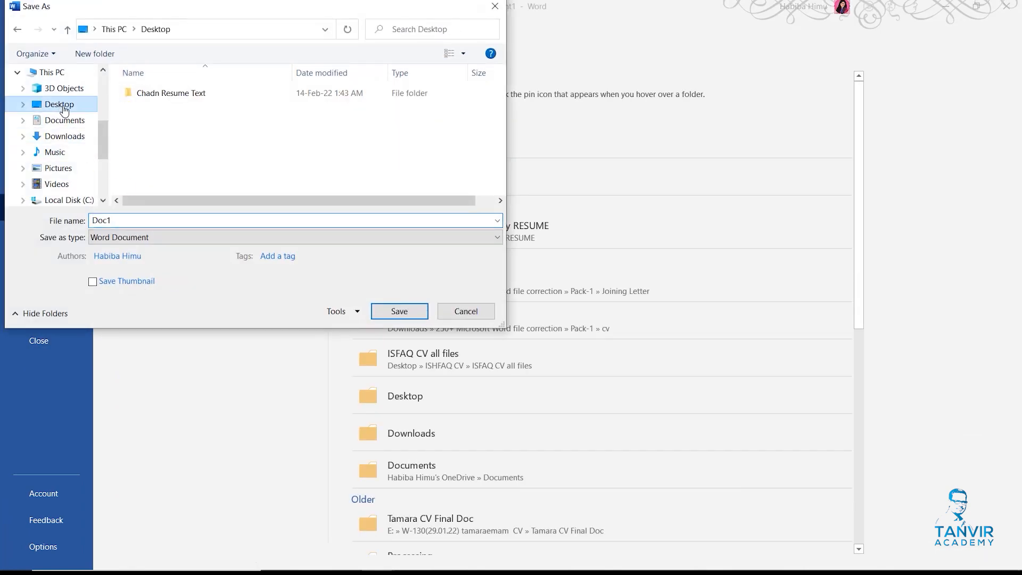
{"action": "double_click", "coordinate": [121, 219]}
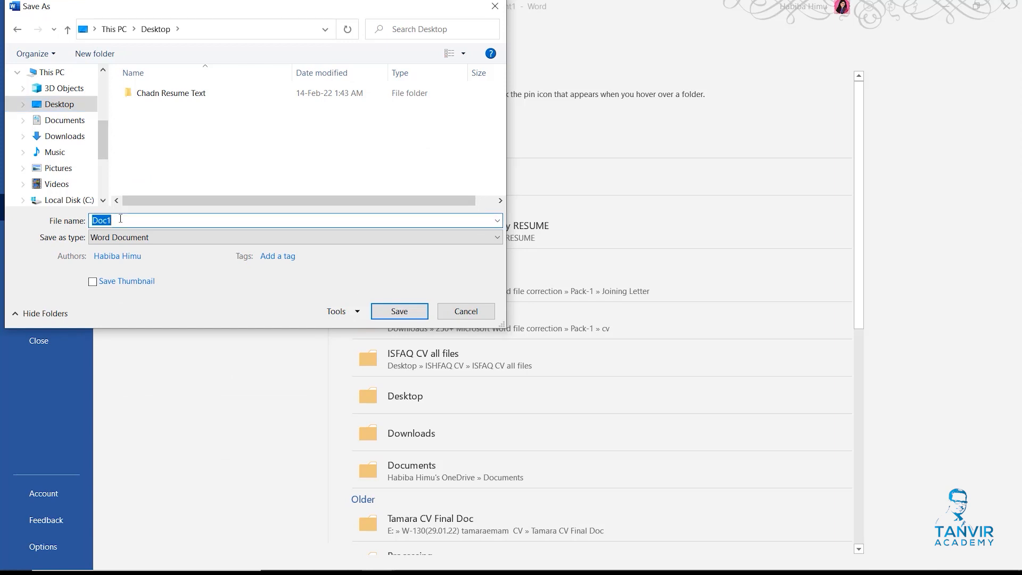
{"action": "type", "text": "D"}
{"action": "left_click", "coordinate": [403, 311]}
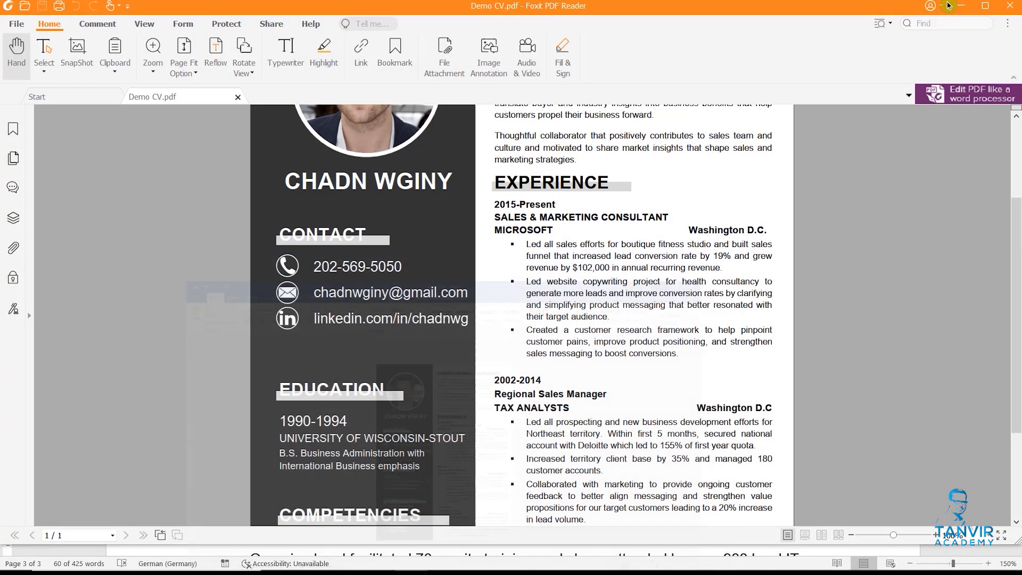
Step: Close the open windows and place the Demo CV PDF and Word files side by side, away from the other desktop icons
{"action": "left_click", "coordinate": [1006, 5]}
{"action": "left_click", "coordinate": [1004, 7]}
{"action": "right_click", "coordinate": [473, 199]}
{"action": "left_click", "coordinate": [507, 237]}
{"action": "left_click_drag", "start_coordinate": [24, 157], "coordinate": [631, 91]}
{"action": "left_click_drag", "start_coordinate": [50, 94], "coordinate": [553, 98]}
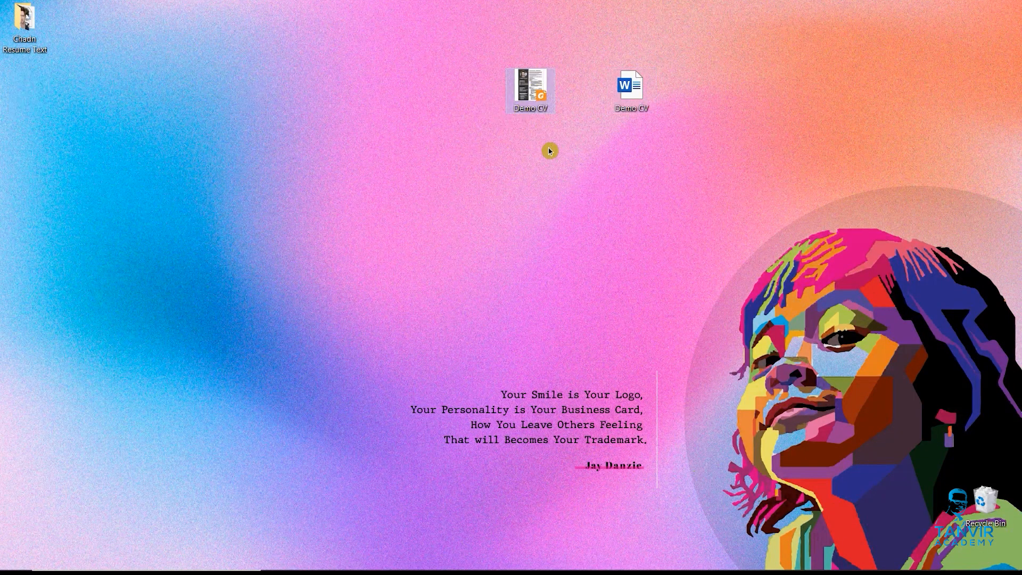
Step: Open the Demo CV PDF from the desktop to review the finished resume, and close it
{"action": "double_click", "coordinate": [530, 86]}
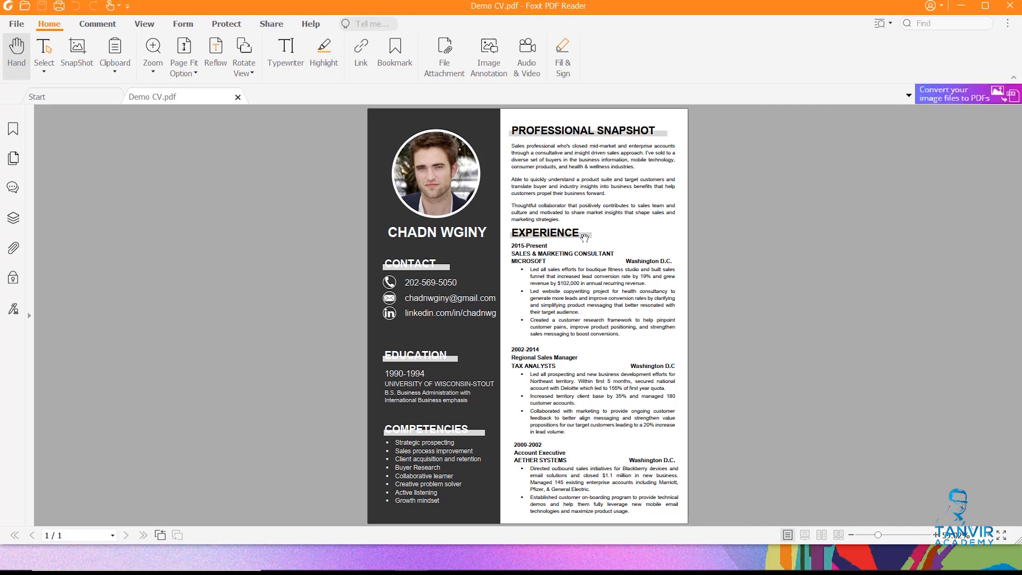
{"action": "left_click", "coordinate": [1010, 5]}
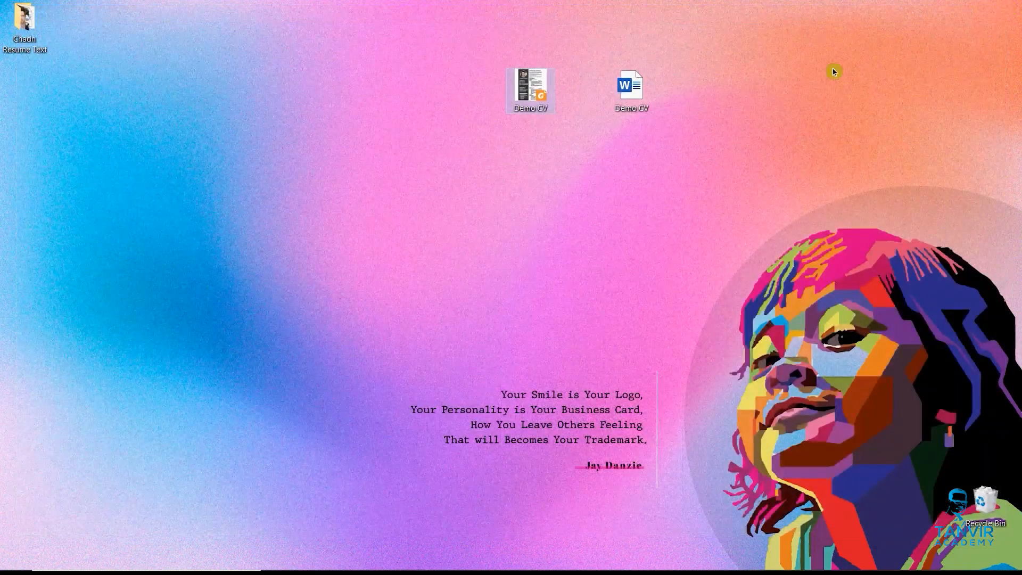